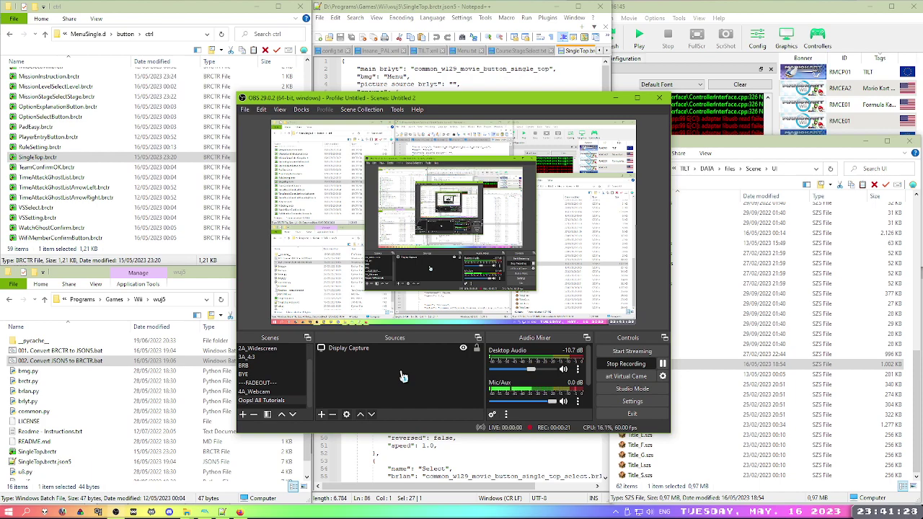
# Bring the Faster Menu Navigation wiki page forward and look over its infobox.
pyautogui.click(240, 513)
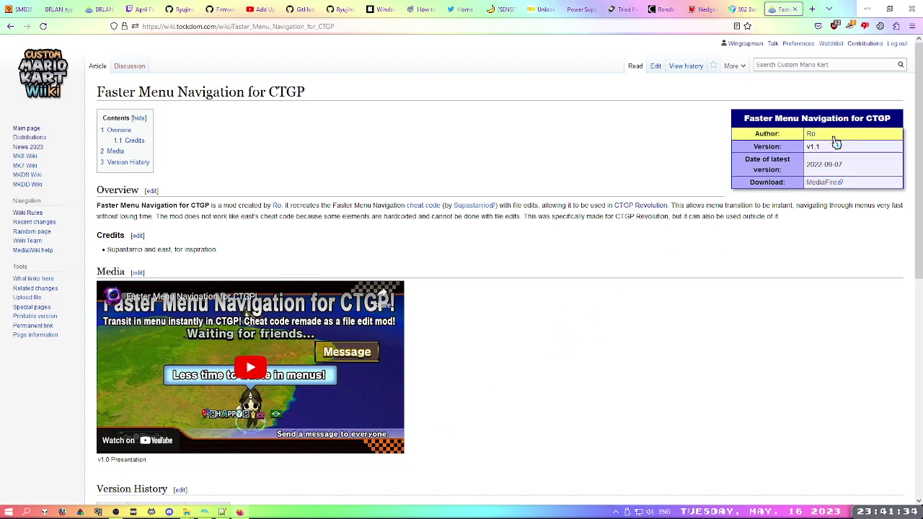
pyautogui.moveTo(834, 137); pyautogui.dragTo(807, 137)
pyautogui.click(530, 208)
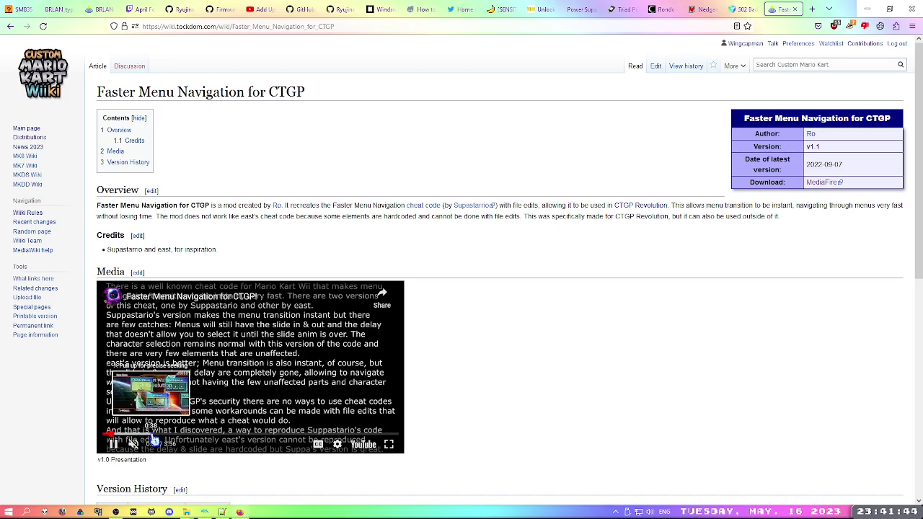
# Seek the embedded CTGP video to 0:56, pause it, and bring Dolphin forward.
pyautogui.click(148, 435)
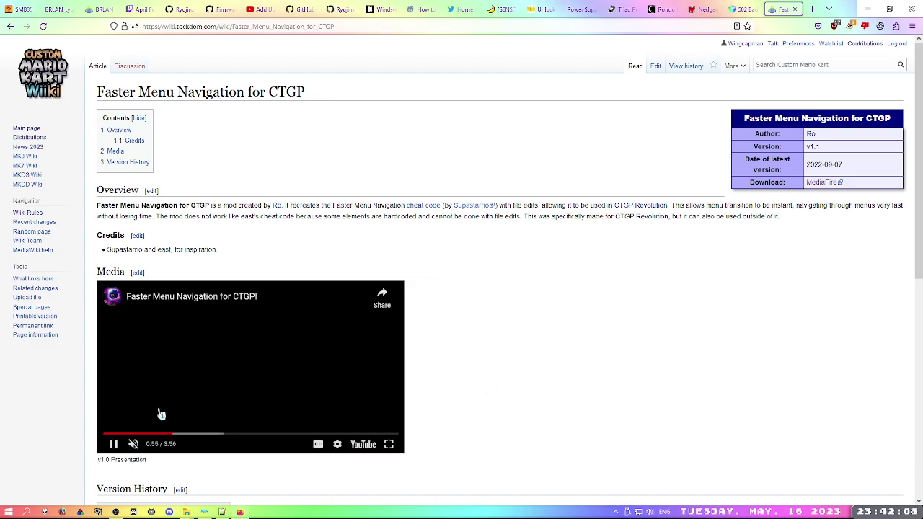
pyautogui.click(113, 444)
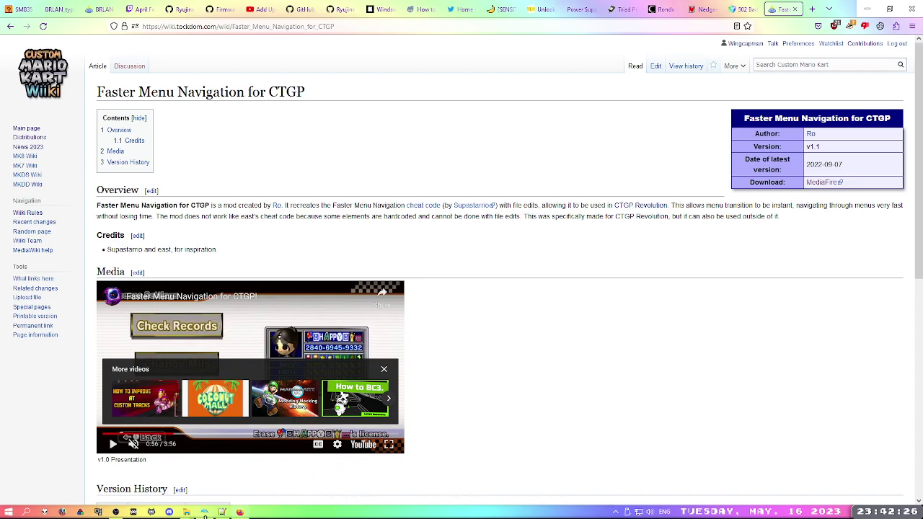
pyautogui.click(205, 512)
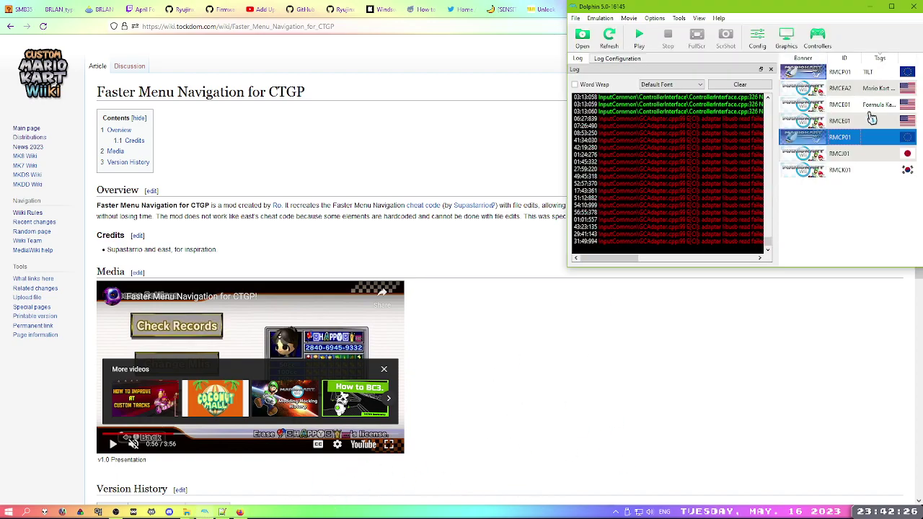
# Launch Mario Kart Wii (RMCP01) and skip the strap warning and title screens.
pyautogui.doubleClick(836, 143)
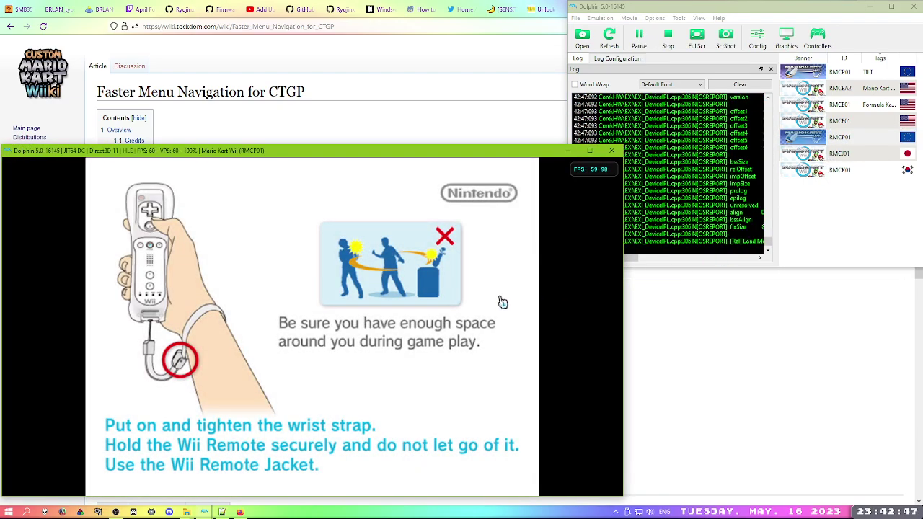
pyautogui.click(502, 302)
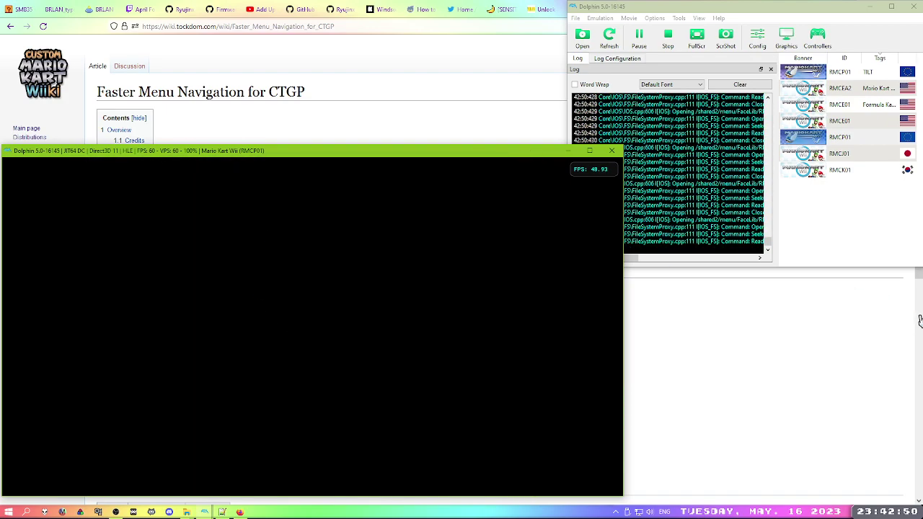
pyautogui.press('2')
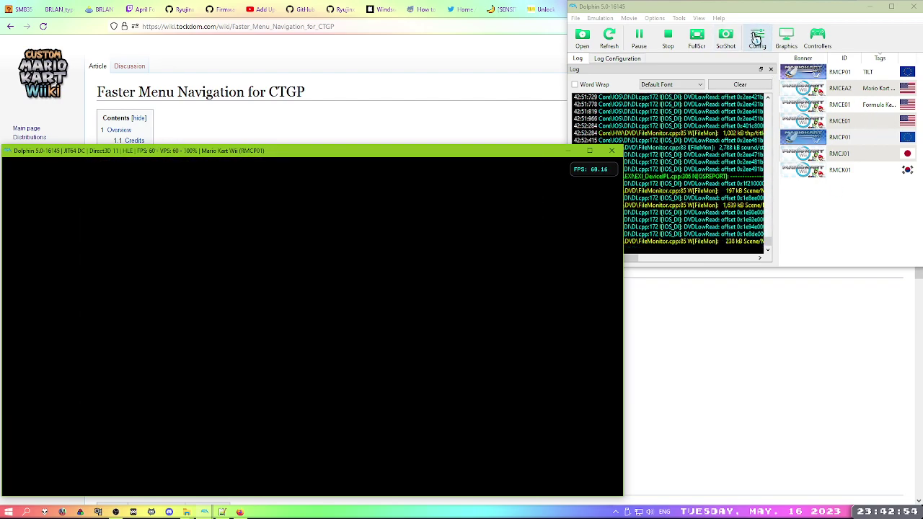
# Lower Dolphin's audio volume to 10% in the Audio settings and return to the game.
pyautogui.click(756, 36)
pyautogui.click(692, 26)
pyautogui.moveTo(841, 170); pyautogui.dragTo(842, 189)
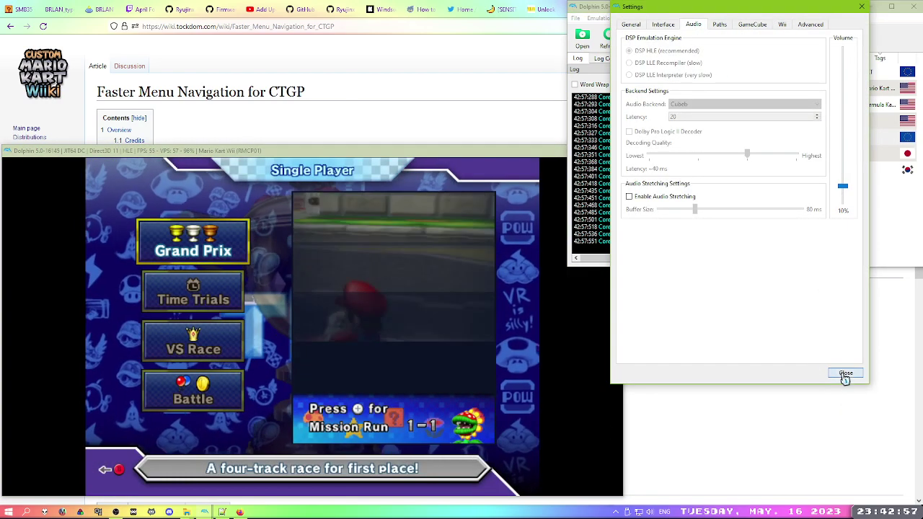
pyautogui.click(844, 374)
pyautogui.click(648, 512)
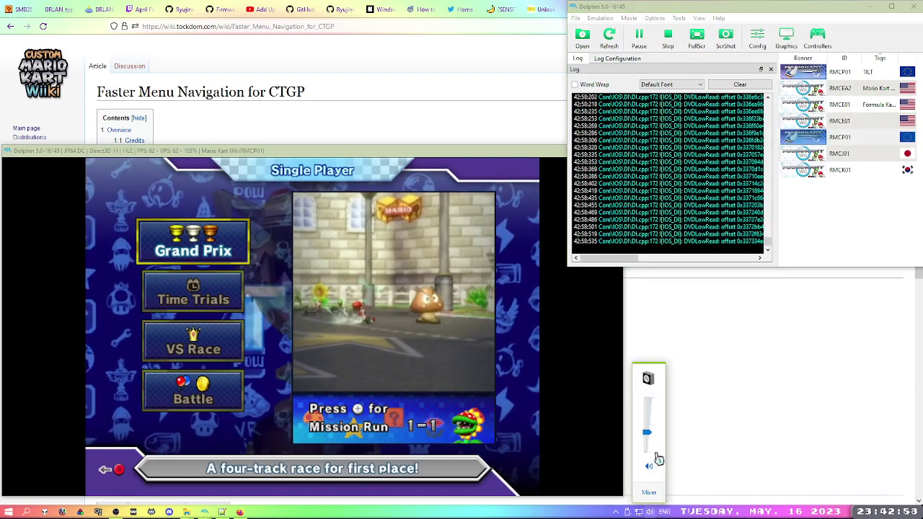
pyautogui.scroll(-4, 669, 441)
pyautogui.click(335, 355)
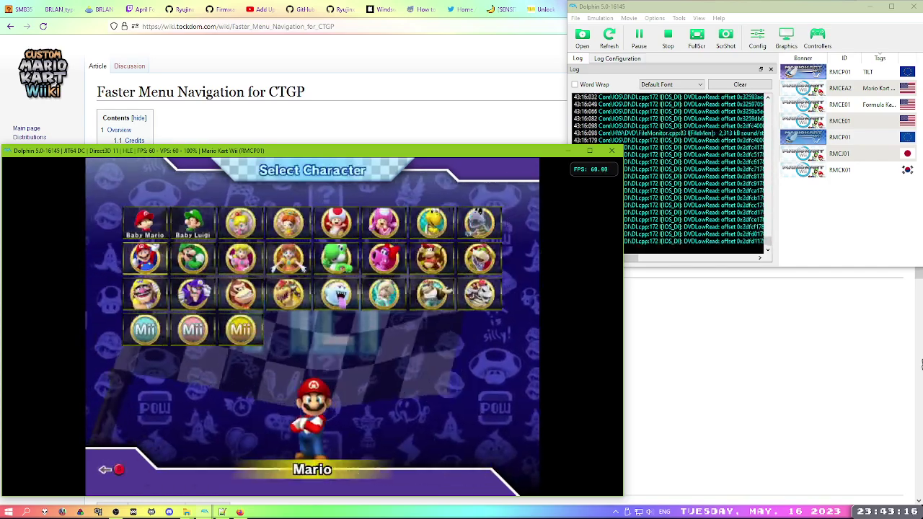
# Go through the VS Race Rules menu and back to the Single Player menu.
pyautogui.press('Up')
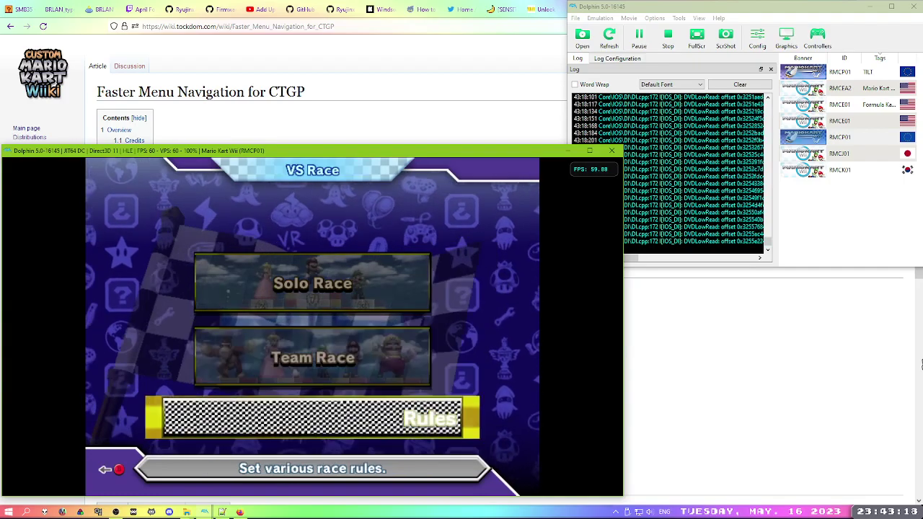
pyautogui.press('Down')
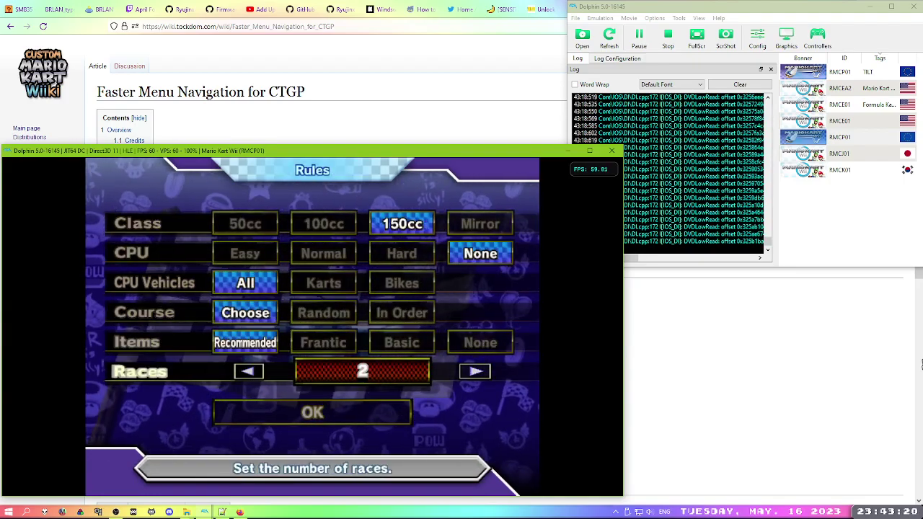
pyautogui.press('Return')
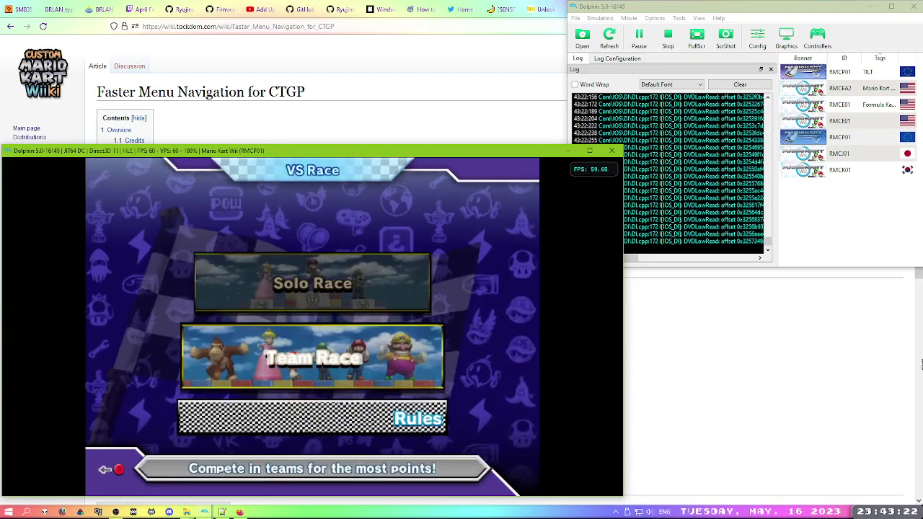
pyautogui.press('Return')
pyautogui.press('BackSpace')
pyautogui.press('BackSpace')
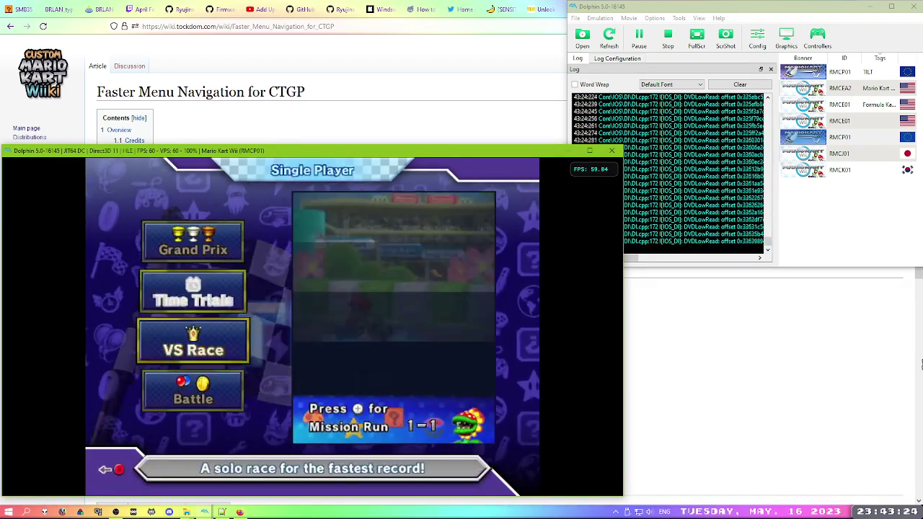
pyautogui.press('BackSpace')
pyautogui.press('Down')
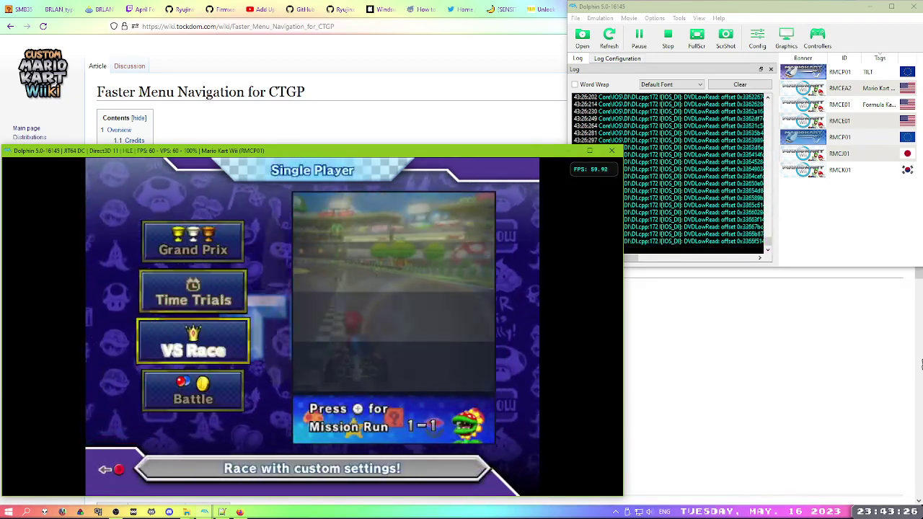
pyautogui.press('Return')
pyautogui.press('BackSpace')
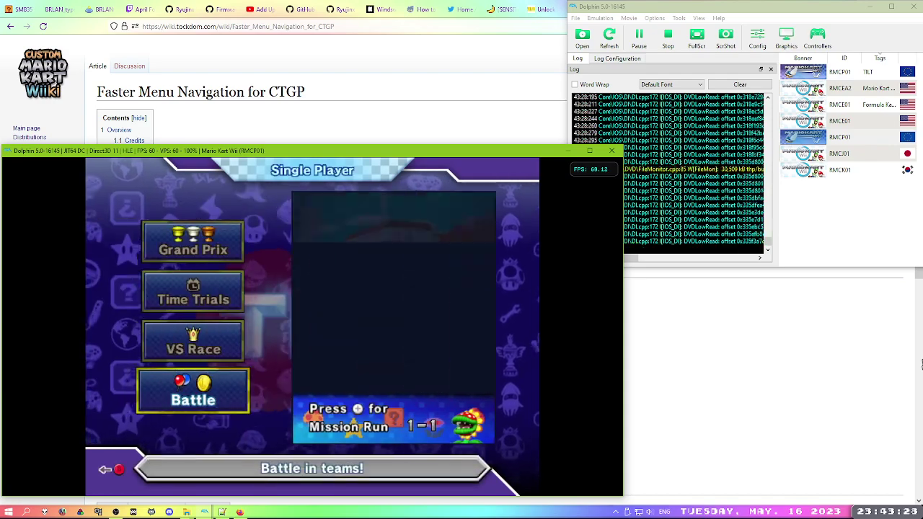
pyautogui.press('BackSpace')
pyautogui.press('BackSpace')
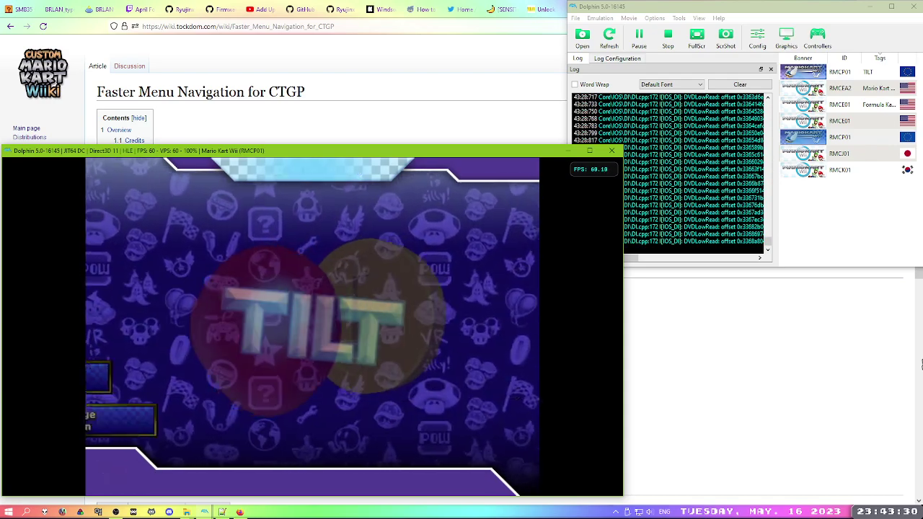
# Accept the Manual drift notice, pick Beginner Stage 1, and view its Handling and Traction tutorial twice.
pyautogui.press('Return')
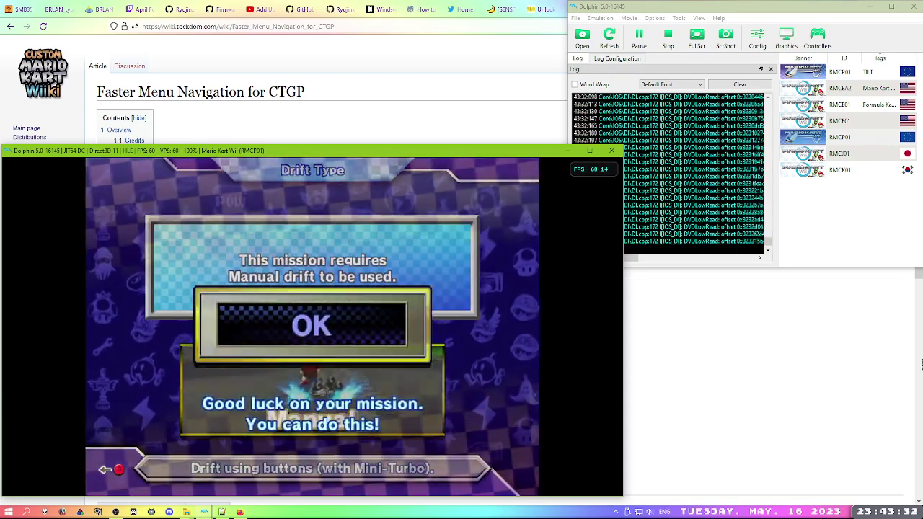
pyautogui.press('BackSpace')
pyautogui.press('BackSpace')
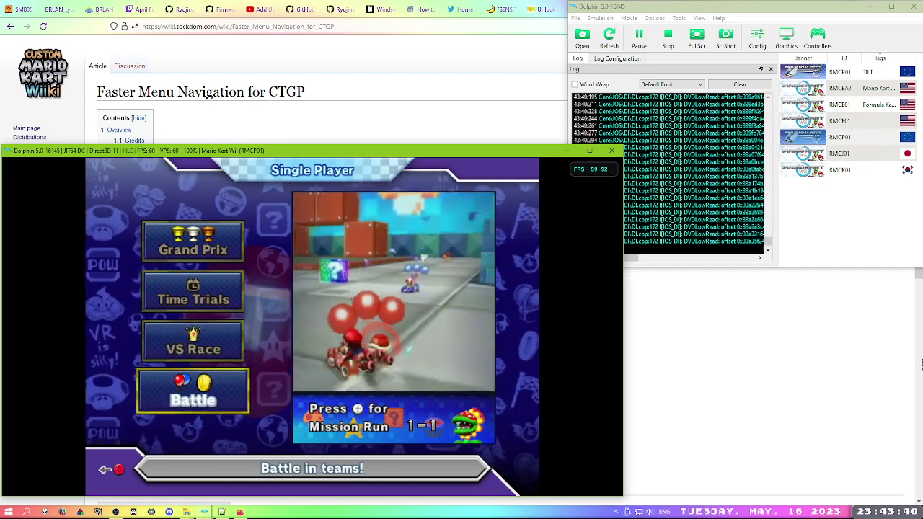
pyautogui.press('Return')
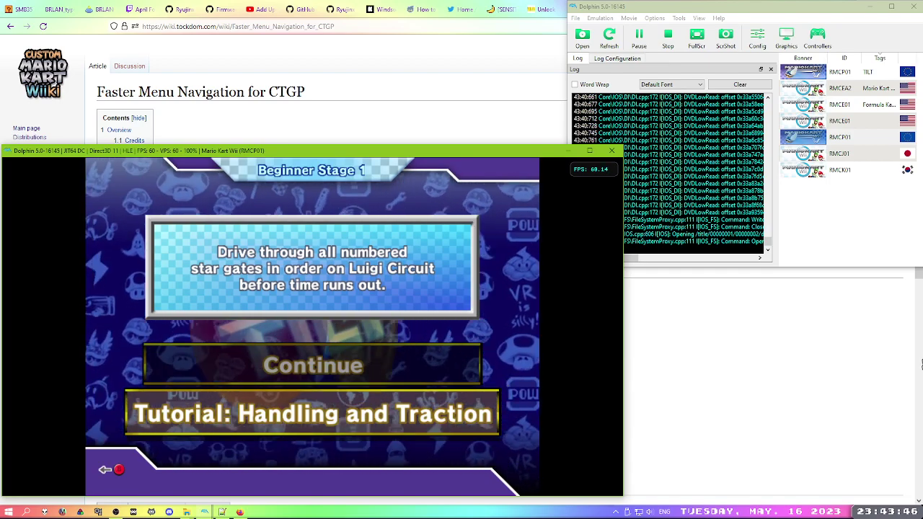
pyautogui.press('Return')
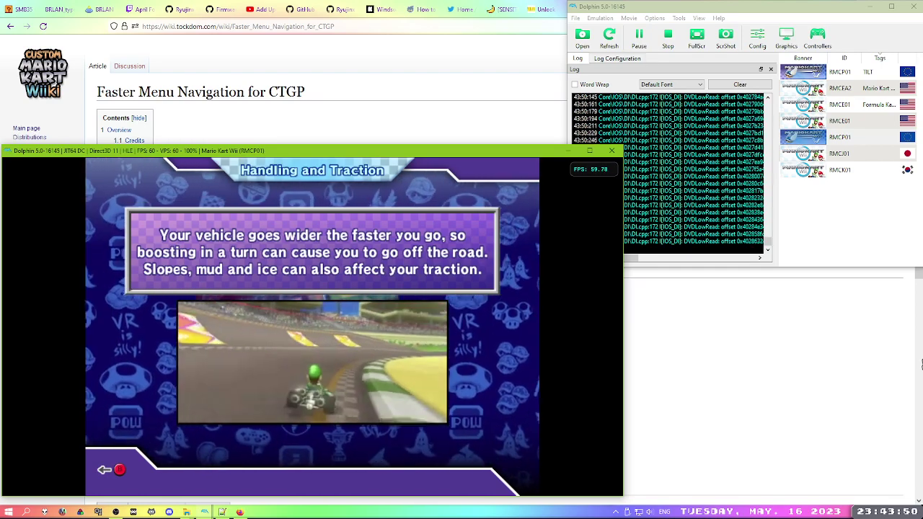
pyautogui.press('Return')
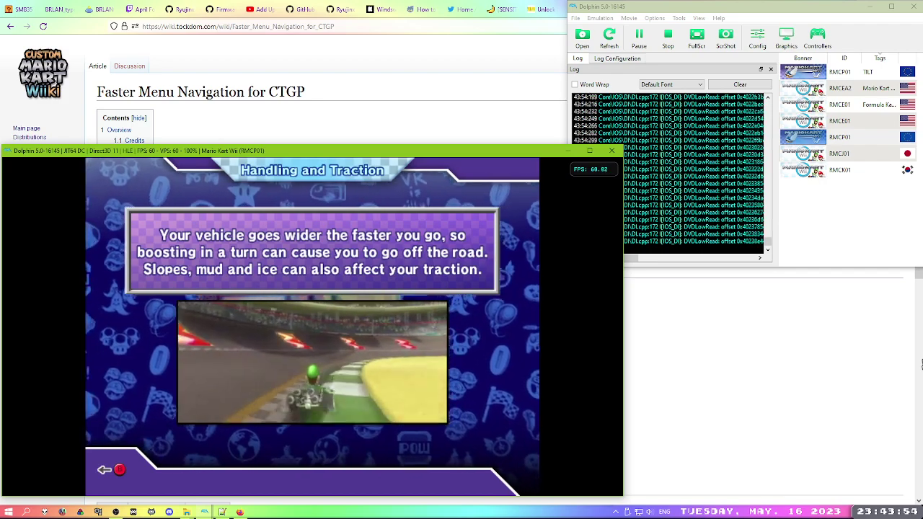
pyautogui.press('Return')
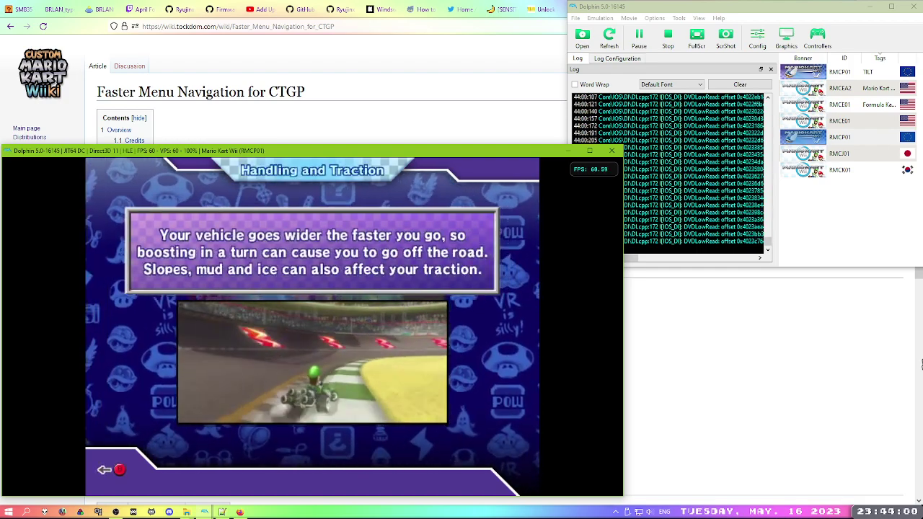
pyautogui.press('Return')
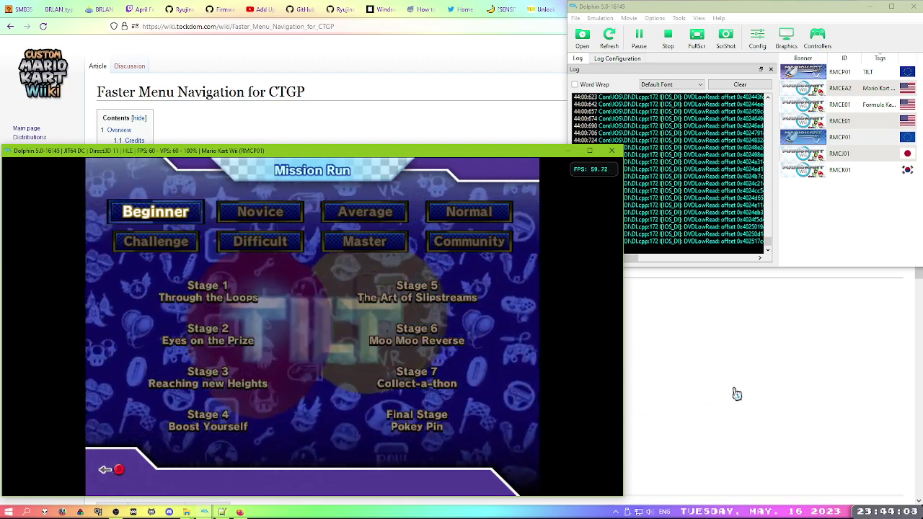
# Set up a time trial with Mario, Wild Wing, Manual drift, Flower Cup's Coconut Mall.
pyautogui.rightClick(406, 243)
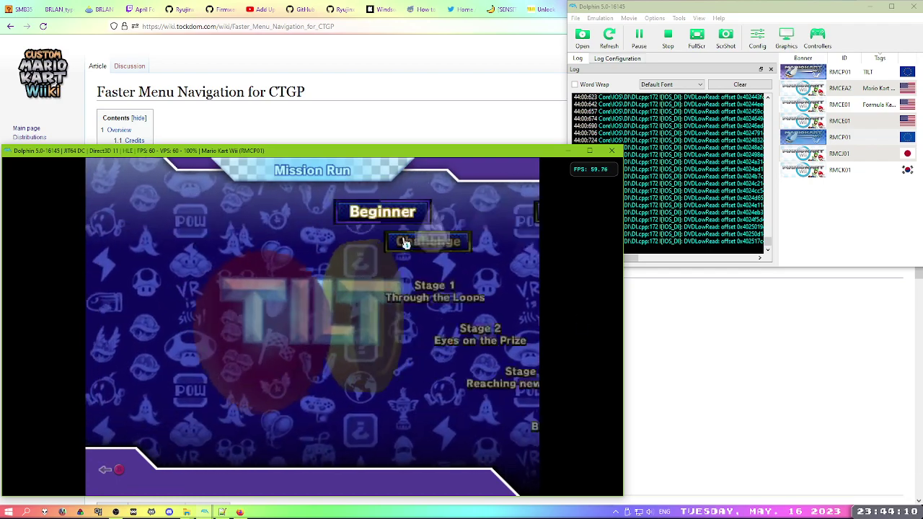
pyautogui.click(443, 339)
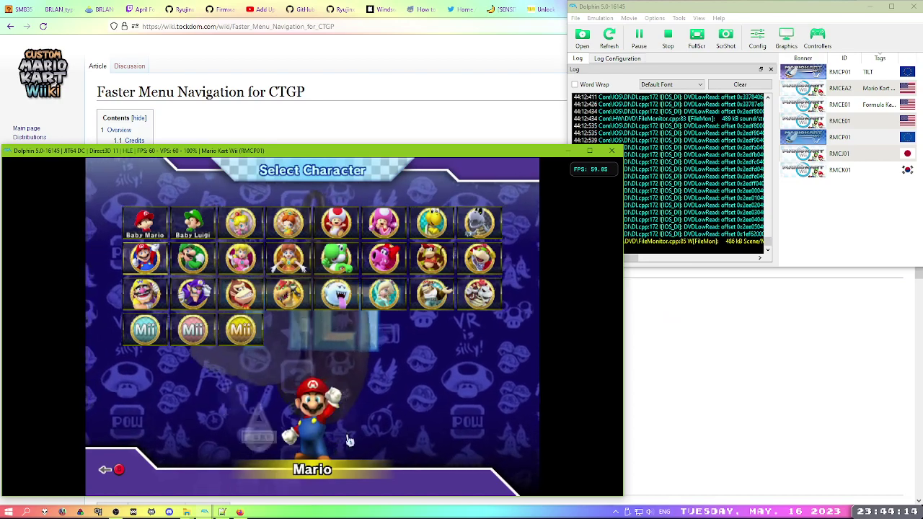
pyautogui.click(349, 431)
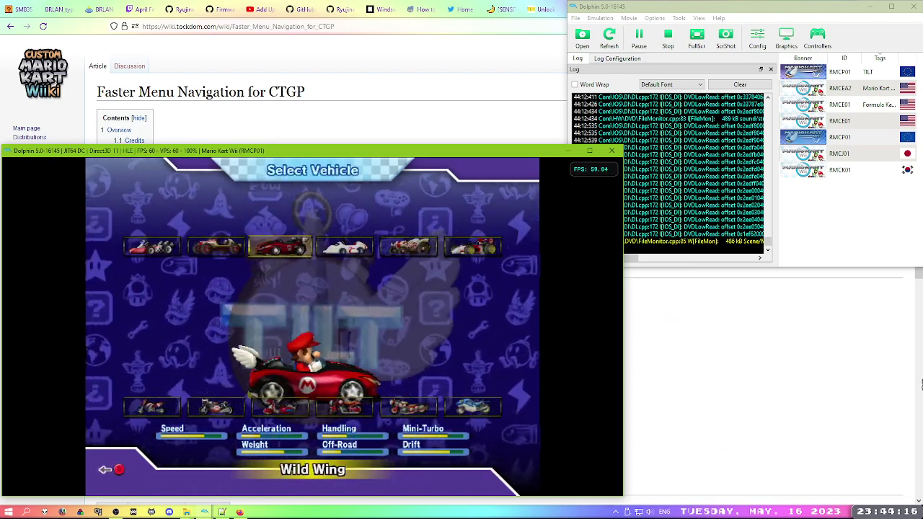
pyautogui.click(922, 384)
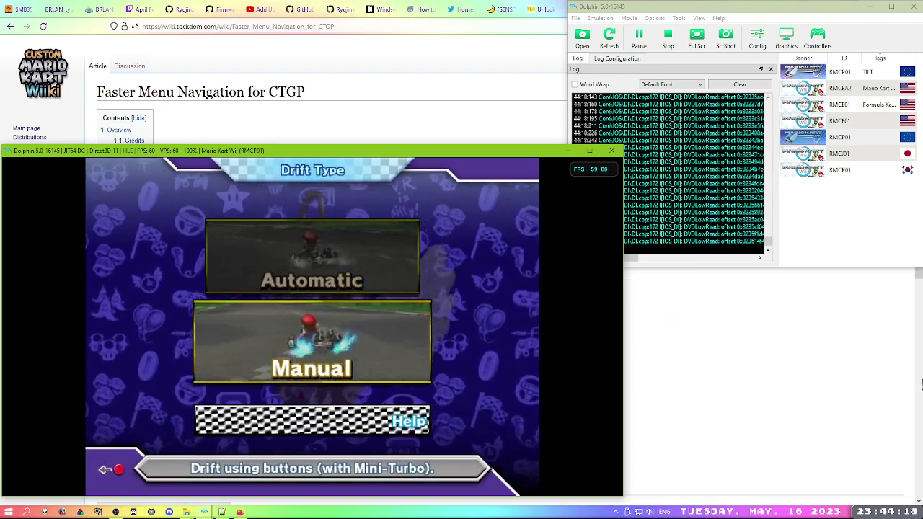
pyautogui.click(921, 384)
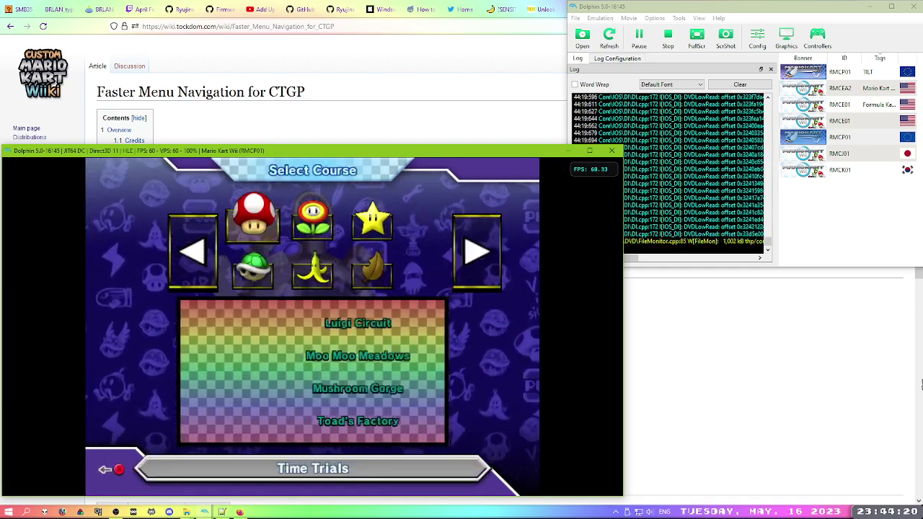
pyautogui.rightClick(921, 384)
pyautogui.click(921, 384)
pyautogui.click(921, 384)
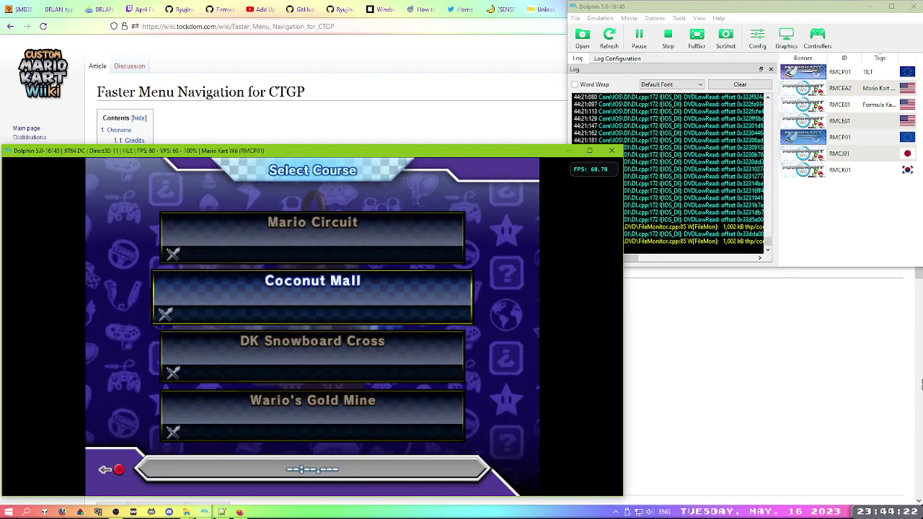
pyautogui.click(921, 385)
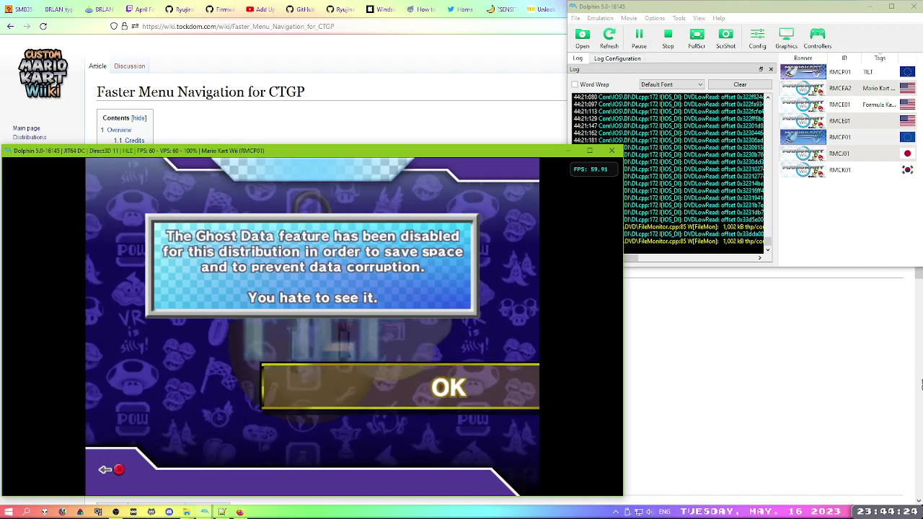
pyautogui.click(921, 384)
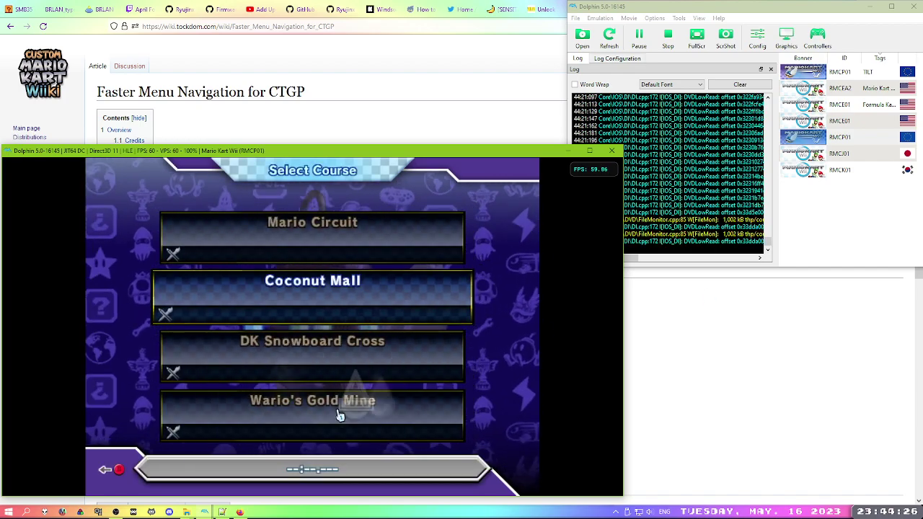
# Back out to the drift type screen, then stop emulation and confirm closing the game.
pyautogui.rightClick(302, 267)
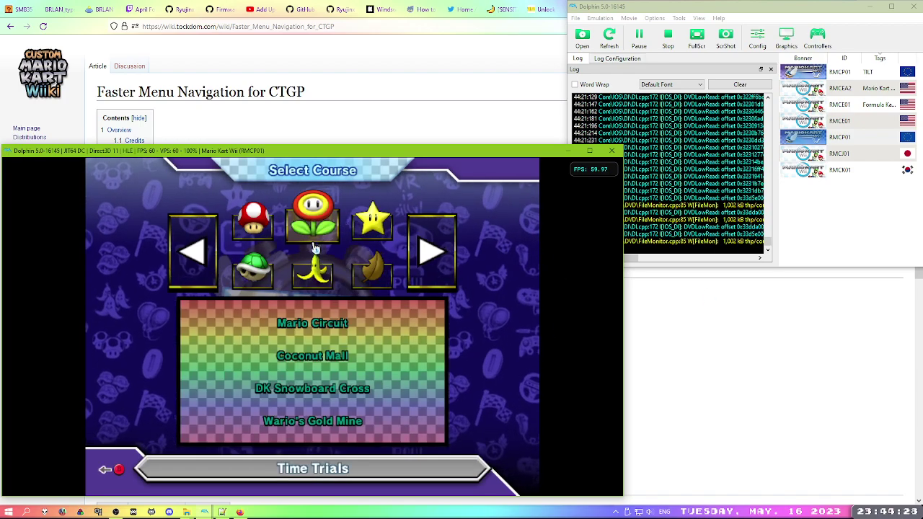
pyautogui.rightClick(494, 351)
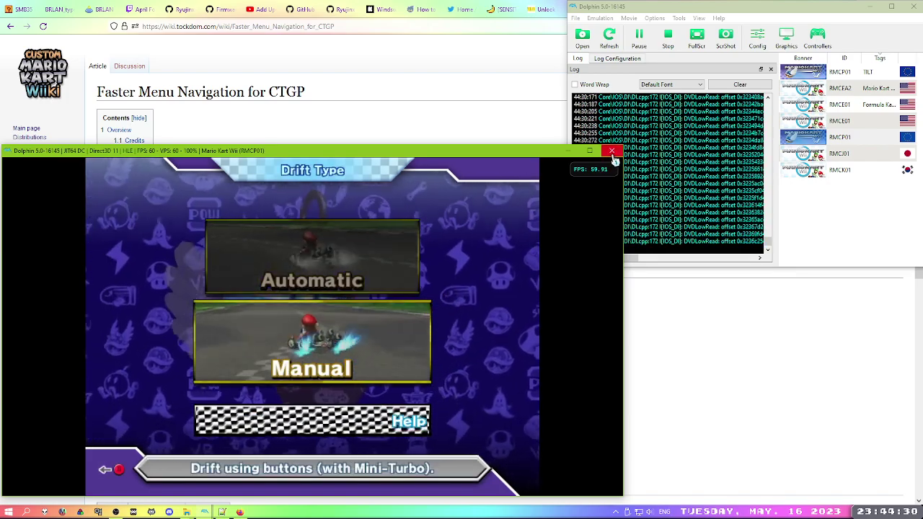
pyautogui.click(612, 152)
pyautogui.click(315, 333)
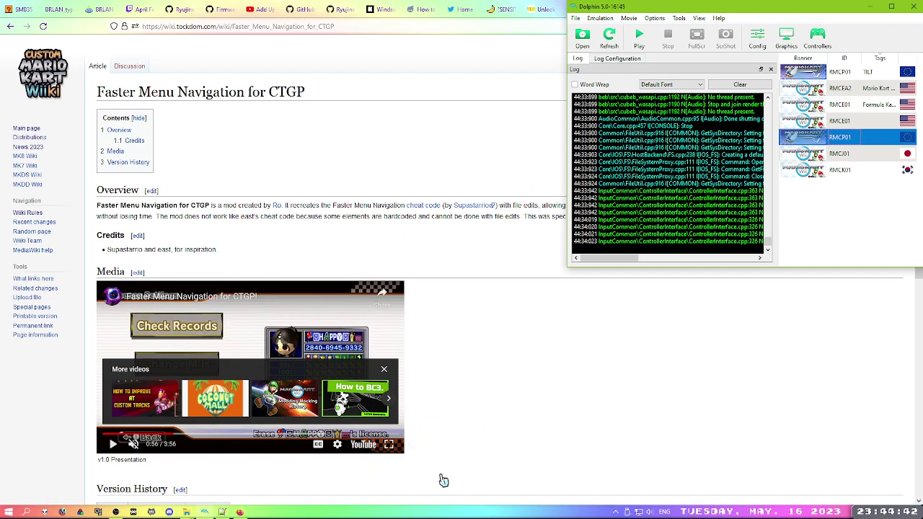
# Bring up the wuj5 folder with its conversion scripts, then return to Firefox.
pyautogui.moveTo(187, 513)
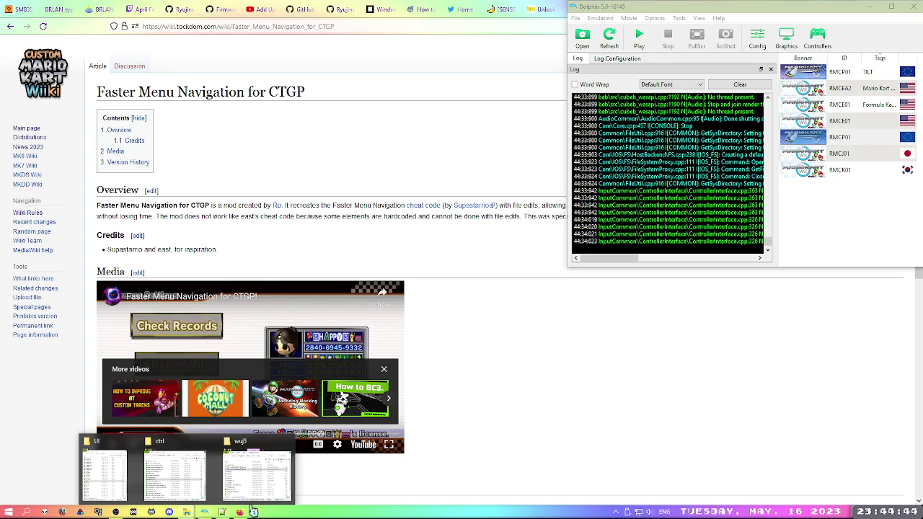
pyautogui.moveTo(258, 505)
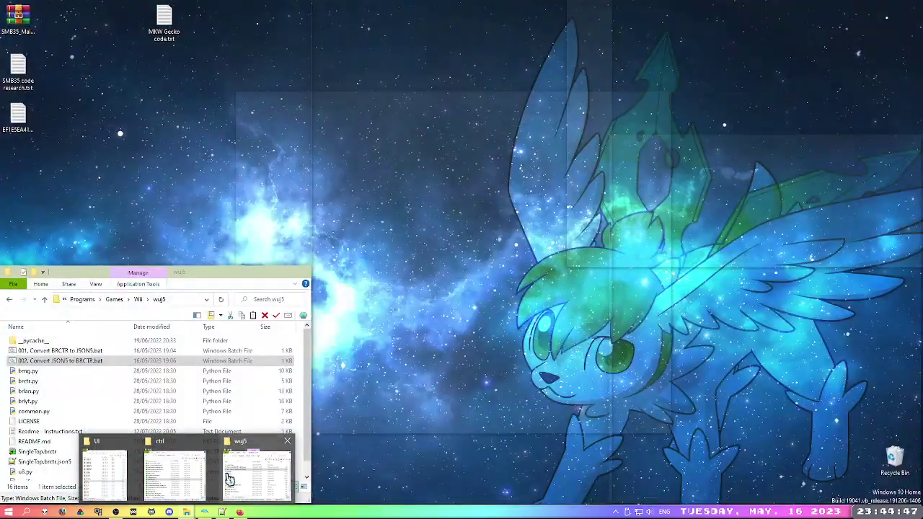
pyautogui.click(229, 478)
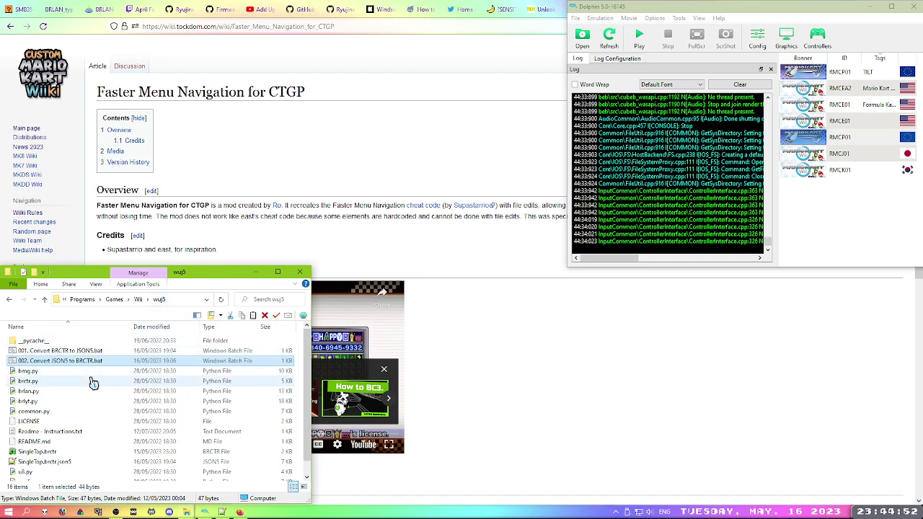
pyautogui.scroll(-1, 77, 431)
pyautogui.scroll(1, 77, 431)
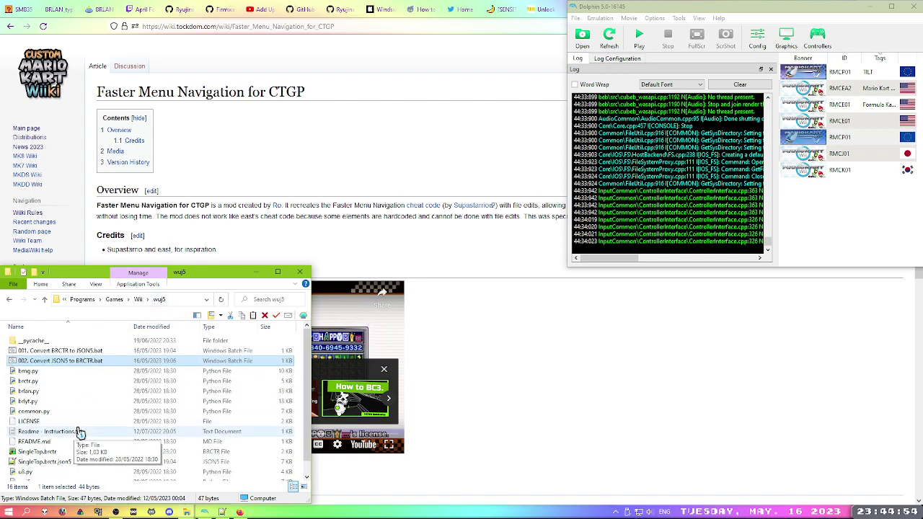
pyautogui.click(514, 314)
# Look up wuj5 in a new tab, open its GitHub repository, and scroll to the README's How to use section.
pyautogui.click(811, 8)
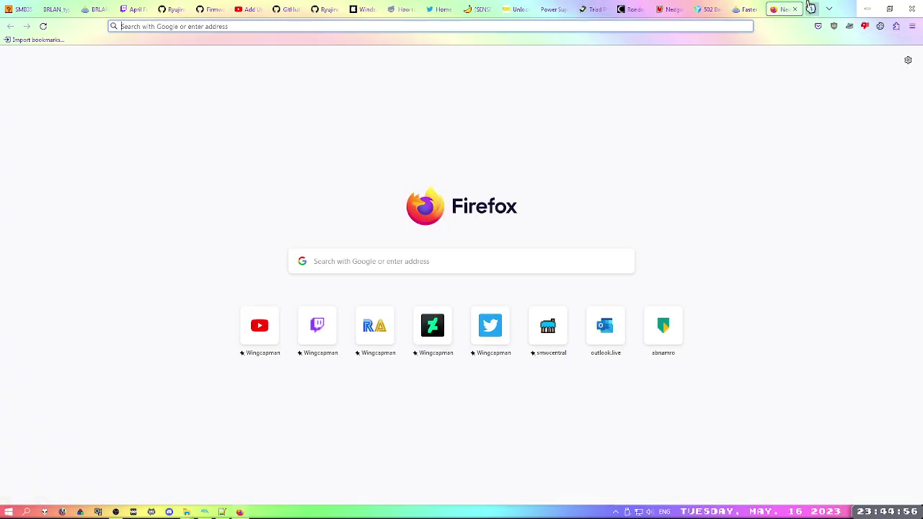
pyautogui.write('wuj5')
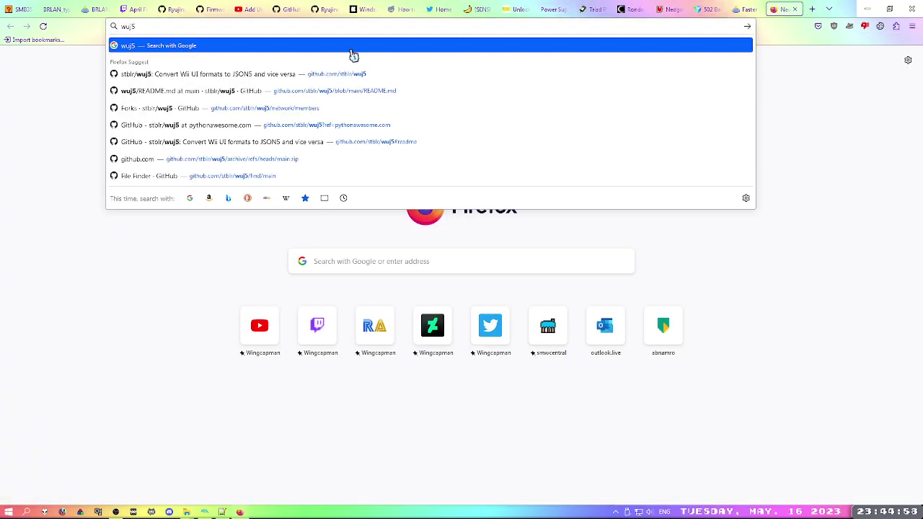
pyautogui.click(336, 76)
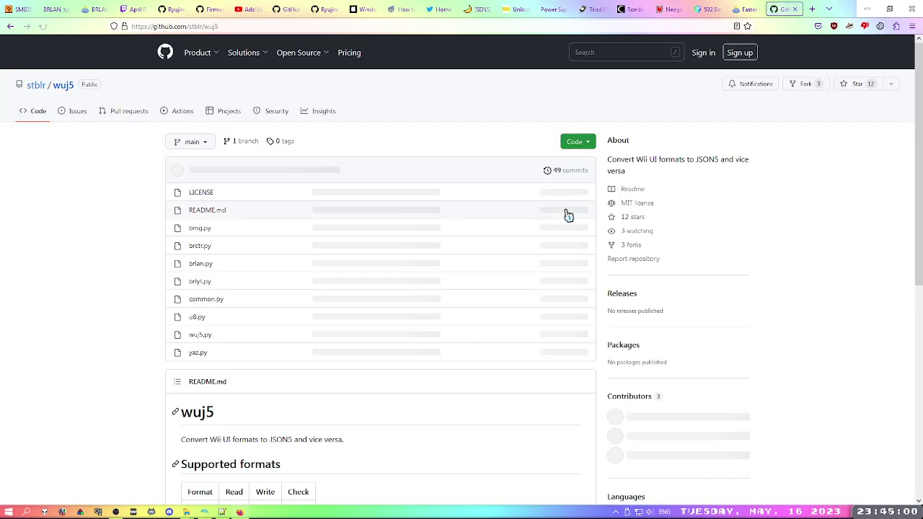
pyautogui.moveTo(919, 163); pyautogui.dragTo(892, 295)
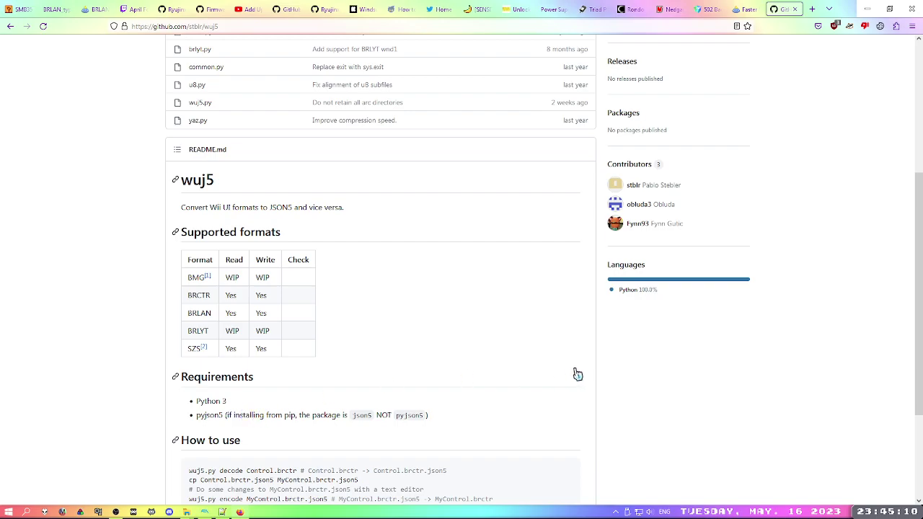
pyautogui.scroll(-2, 610, 380)
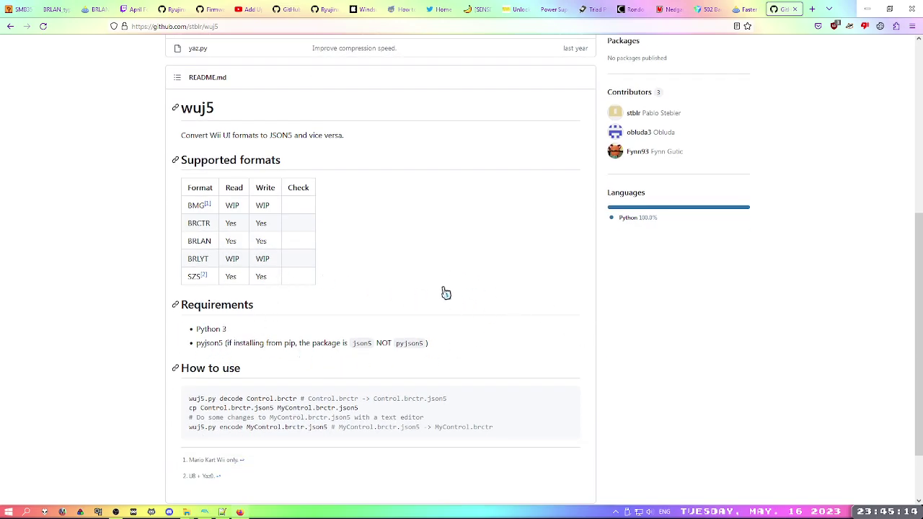
pyautogui.click(812, 9)
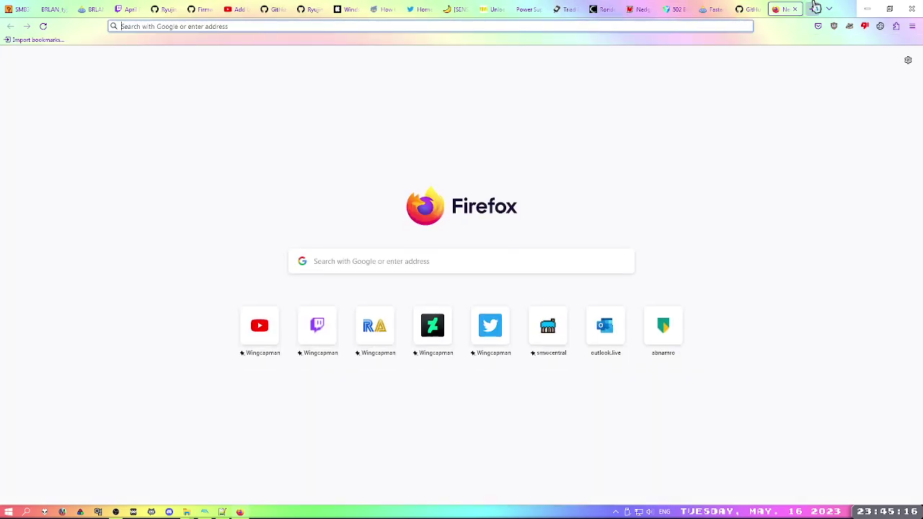
pyautogui.click(794, 8)
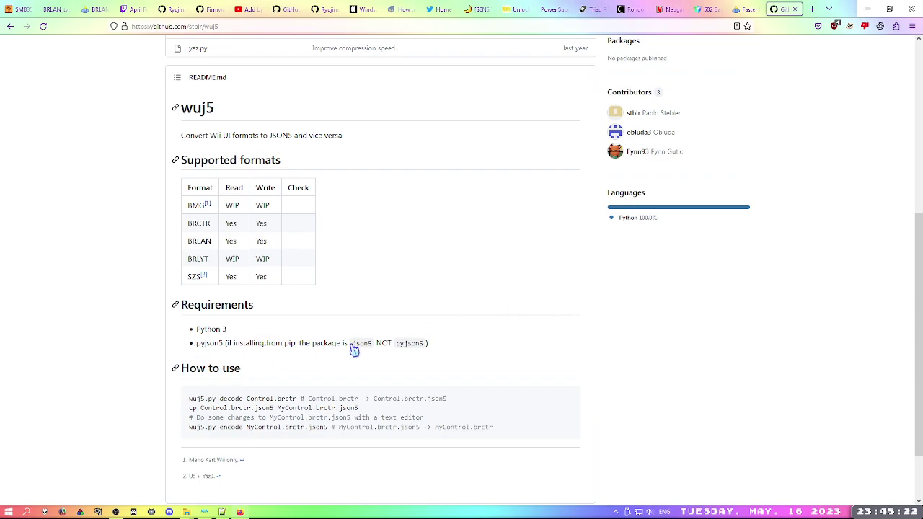
pyautogui.scroll(-1, 664, 361)
pyautogui.scroll(-2, 664, 362)
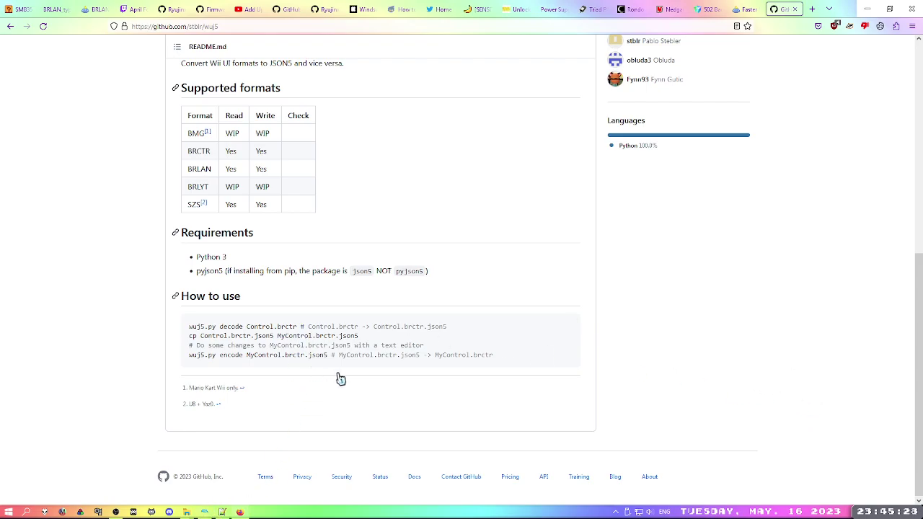
# Open the 001 BRCTR-to-JSON5 script in Notepad, inspect its decode command, and close it.
pyautogui.moveTo(221, 513)
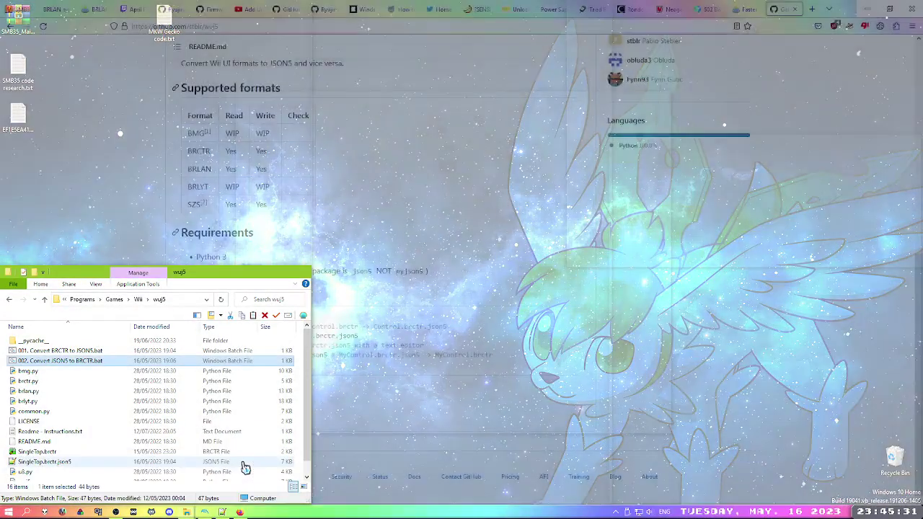
pyautogui.click(245, 468)
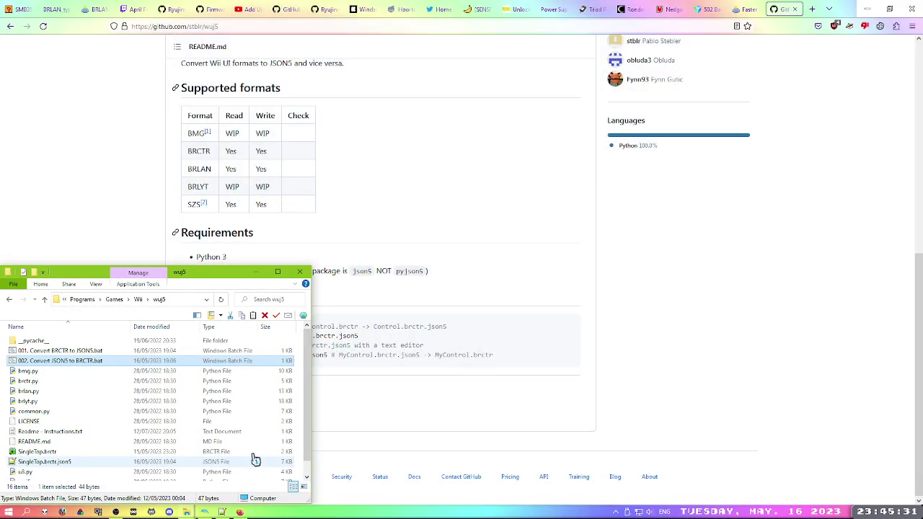
pyautogui.click(67, 351)
pyautogui.rightClick(67, 351)
pyautogui.click(92, 114)
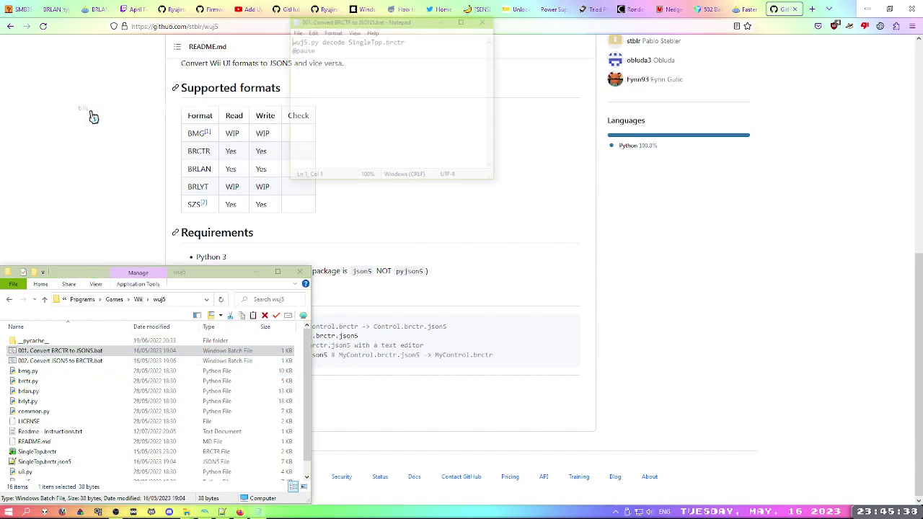
pyautogui.moveTo(422, 41); pyautogui.dragTo(293, 41)
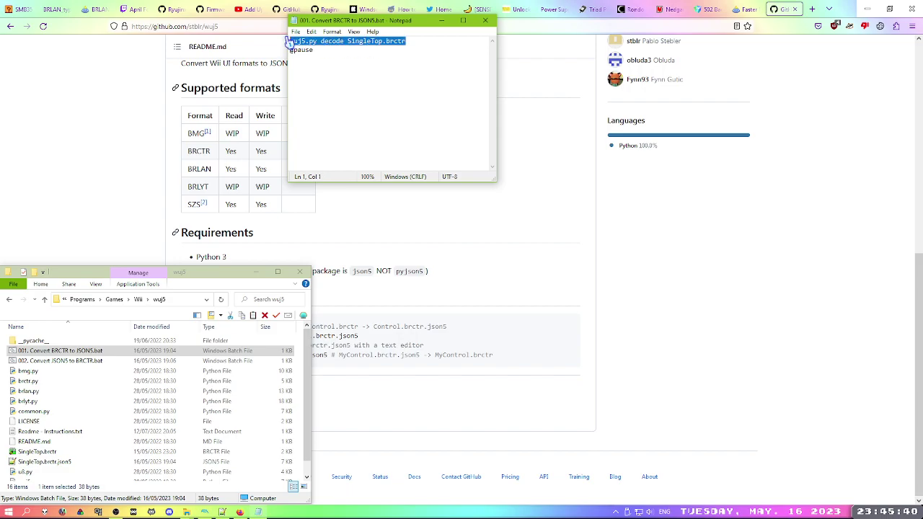
pyautogui.click(412, 50)
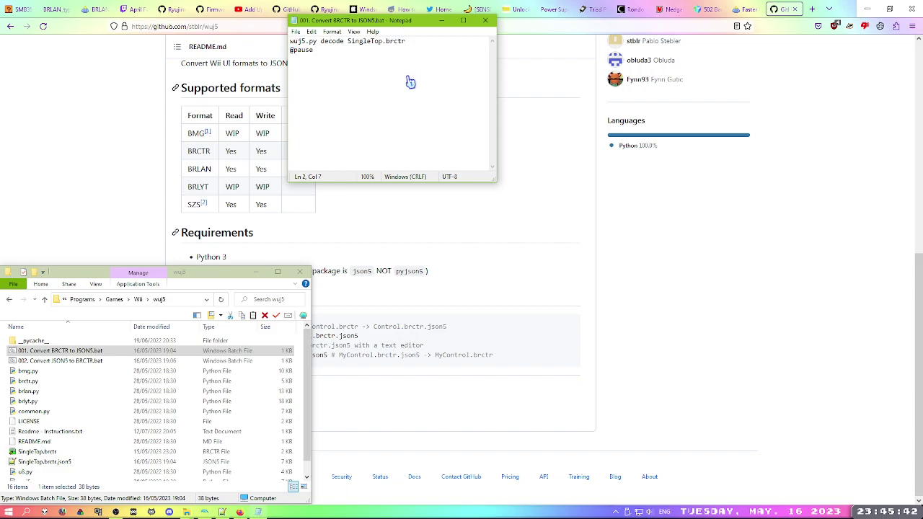
pyautogui.click(484, 20)
# Open '002. Convert JSON5 to BRCTR.bat' in Notepad and inspect its encode SingleTop.brctr.json5 command.
pyautogui.click(30, 362)
pyautogui.rightClick(31, 369)
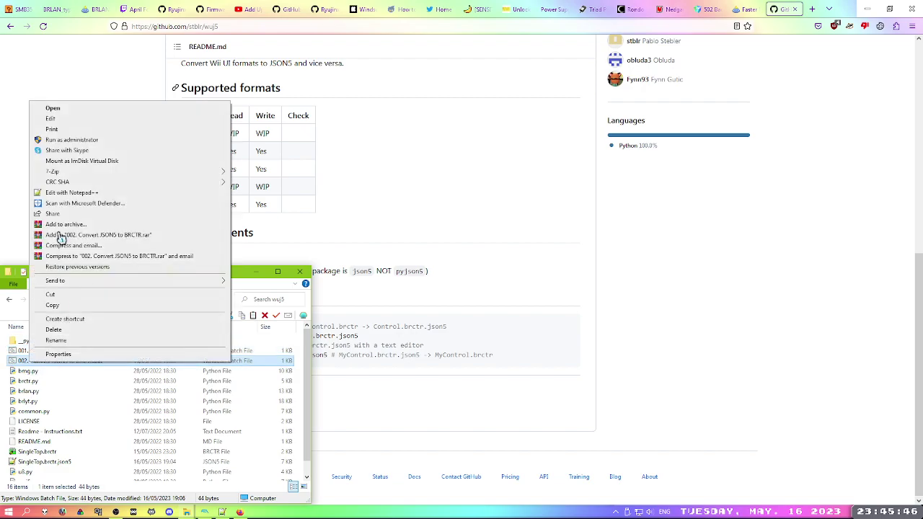
pyautogui.click(52, 373)
pyautogui.click(57, 362)
pyautogui.rightClick(73, 362)
pyautogui.click(91, 117)
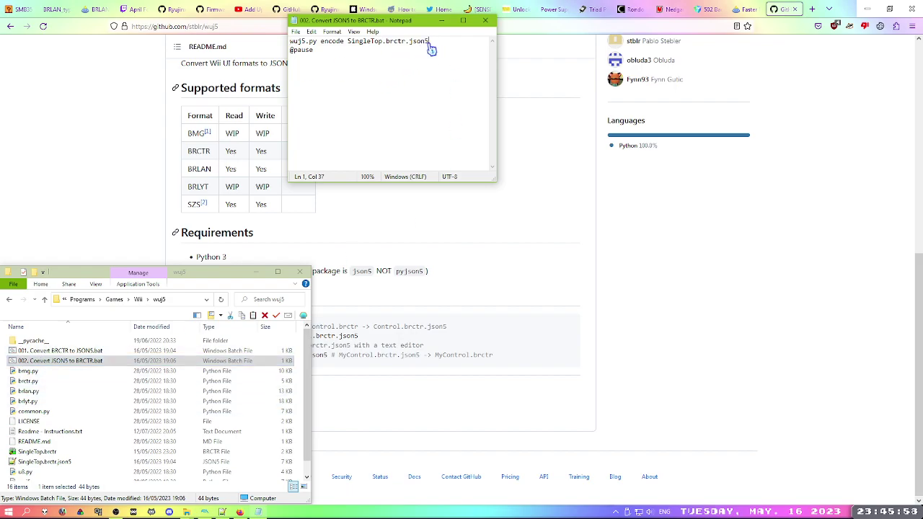
pyautogui.moveTo(427, 43); pyautogui.dragTo(410, 44)
pyautogui.click(386, 43)
pyautogui.doubleClick(393, 41)
pyautogui.click(420, 94)
pyautogui.scroll(-1, 49, 463)
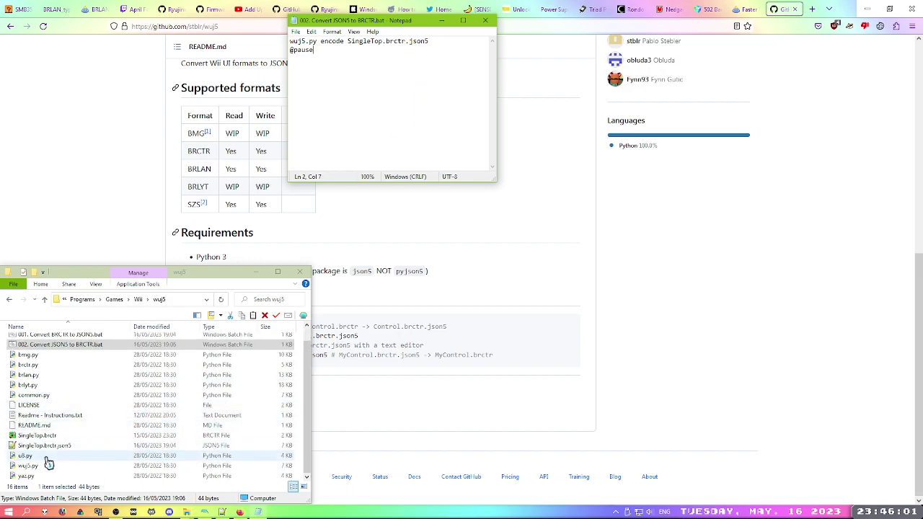
# Close Notepad and look at SingleTop.brctr and SingleTop.brctr.json5 in the wuj5 folder.
pyautogui.click(488, 29)
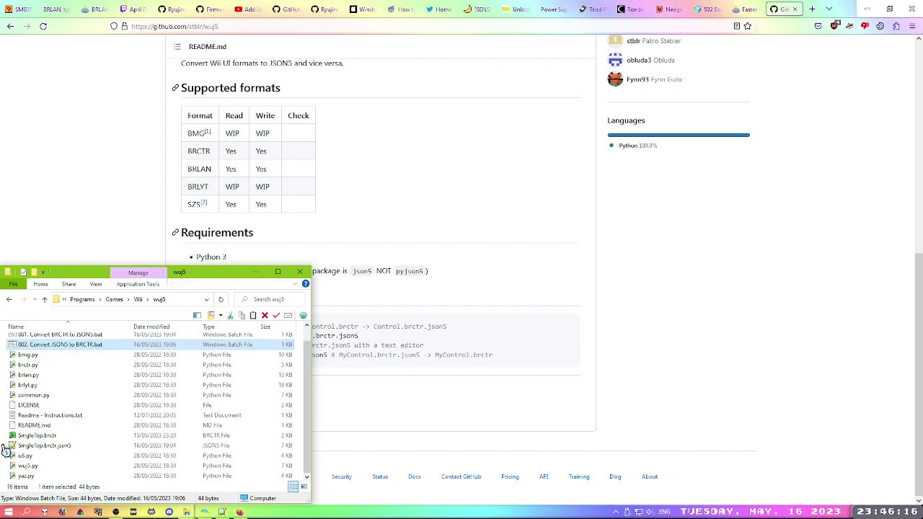
pyautogui.moveTo(6, 450); pyautogui.dragTo(20, 434)
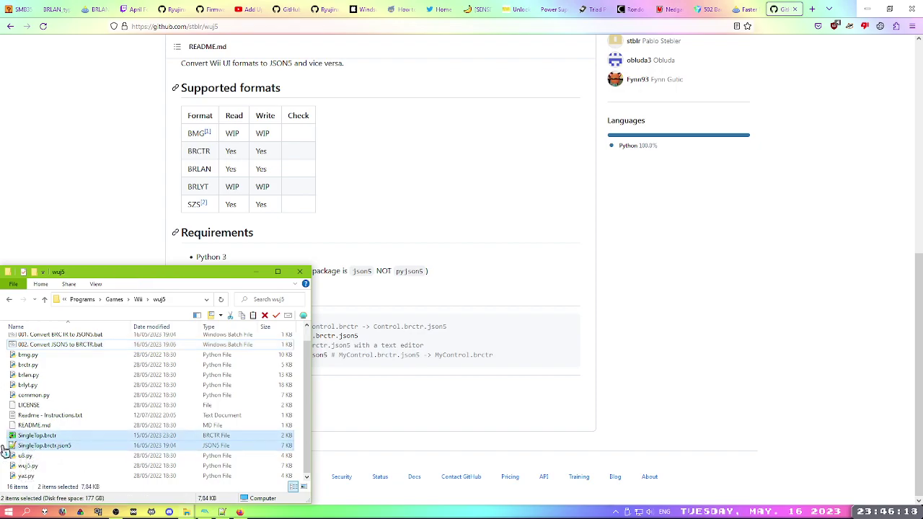
pyautogui.click(5, 449)
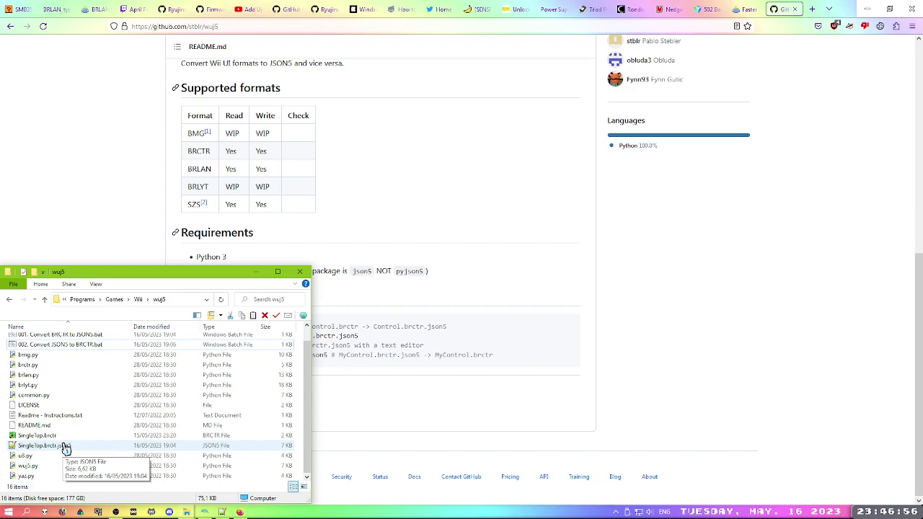
# Open SingleTop.brctr.json5 in Notepad++ and scroll down to the OK animation around line 86.
pyautogui.doubleClick(66, 448)
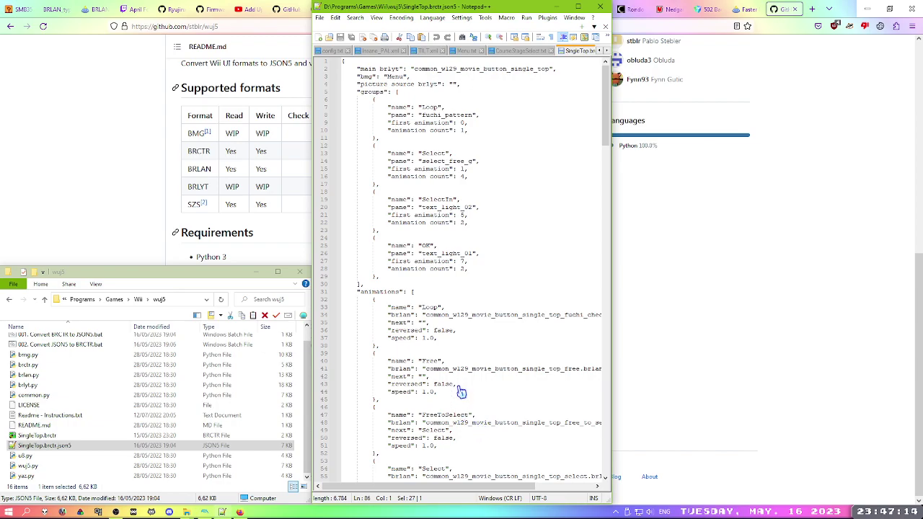
pyautogui.scroll(-4, 463, 382)
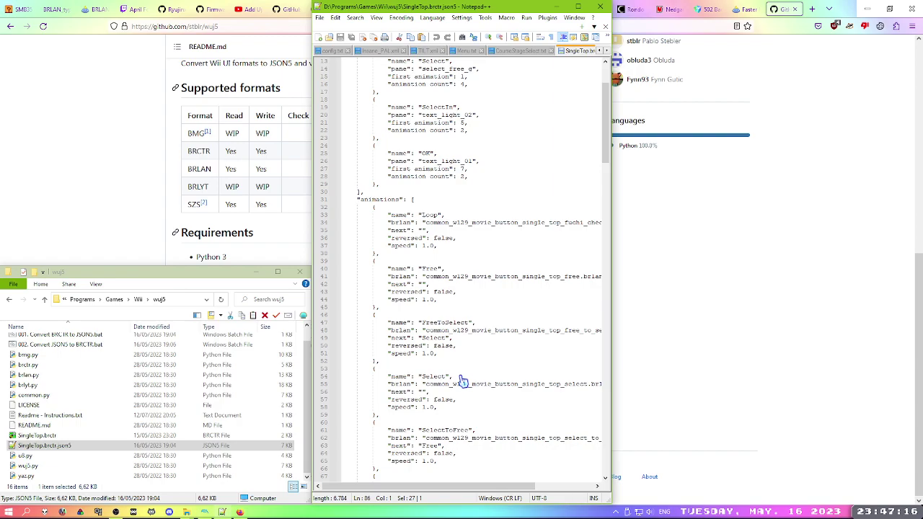
pyautogui.scroll(4, 467, 374)
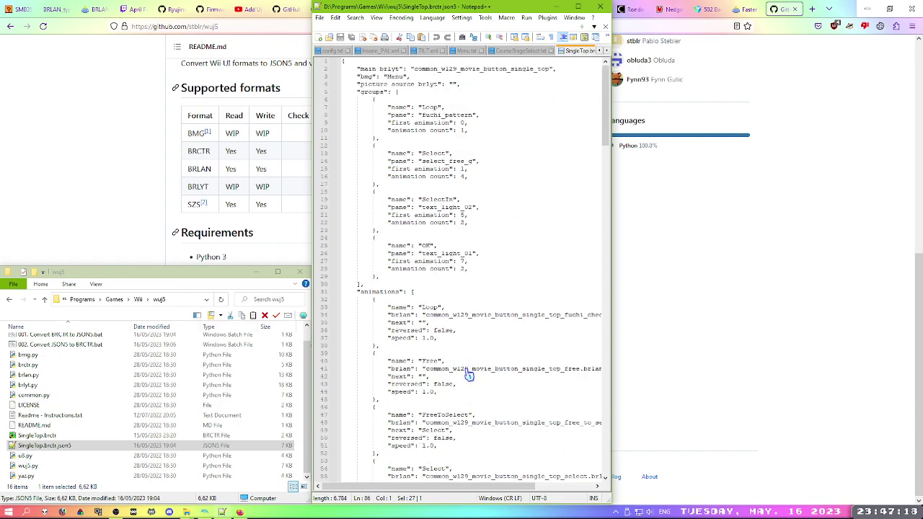
pyautogui.scroll(-14, 460, 339)
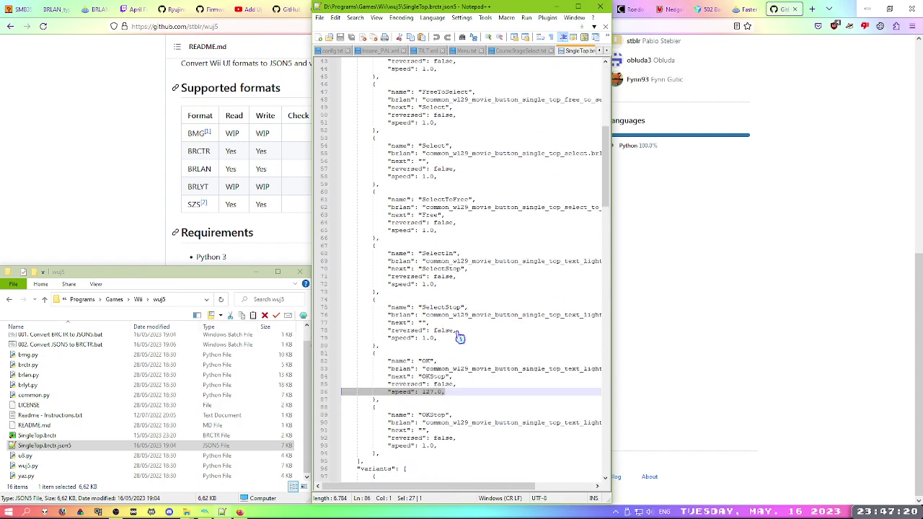
pyautogui.scroll(-1, 459, 338)
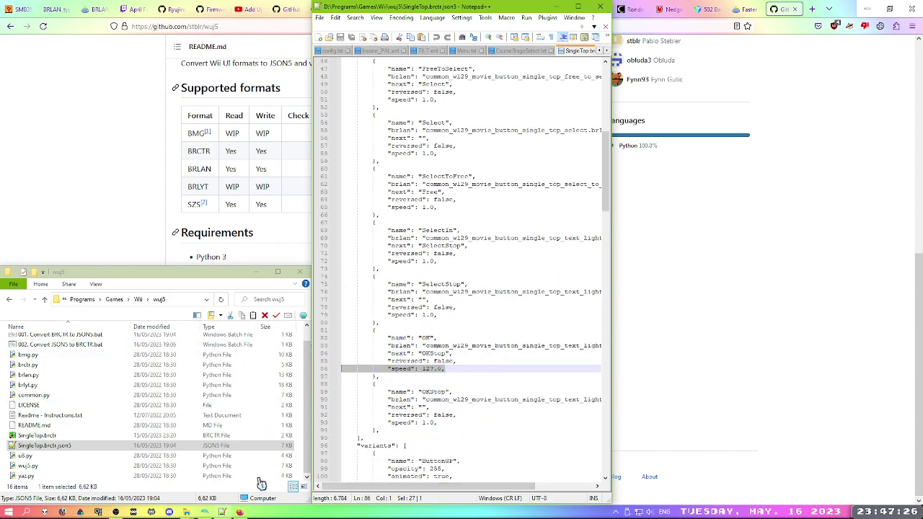
# Examine the OK animation entry and select its 127 speed value.
pyautogui.click(433, 370)
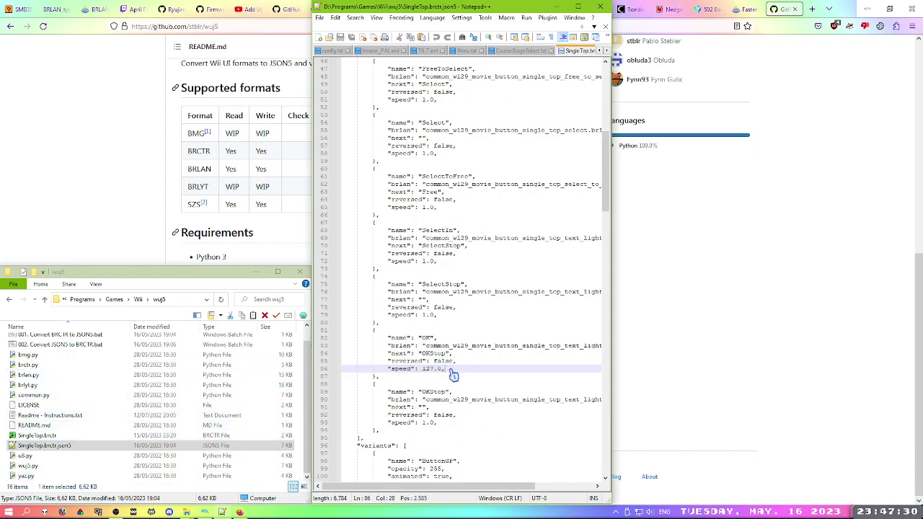
pyautogui.moveTo(433, 371); pyautogui.dragTo(426, 371)
pyautogui.click(431, 371)
pyautogui.moveTo(433, 370); pyautogui.dragTo(422, 370)
pyautogui.click(435, 371)
pyautogui.moveTo(388, 337); pyautogui.dragTo(437, 339)
pyautogui.moveTo(452, 370); pyautogui.dragTo(392, 369)
pyautogui.click(404, 346)
pyautogui.click(426, 370)
pyautogui.doubleClick(431, 369)
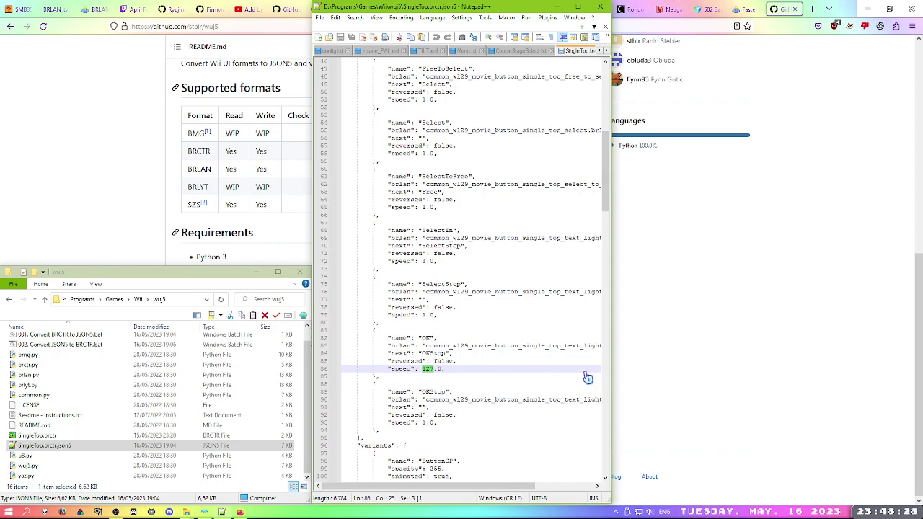
# Replace the OK animation's 127 speed with 0 and save SingleTop.brctr.json5.
pyautogui.moveTo(444, 370); pyautogui.dragTo(391, 373)
pyautogui.click(103, 447)
pyautogui.click(105, 456)
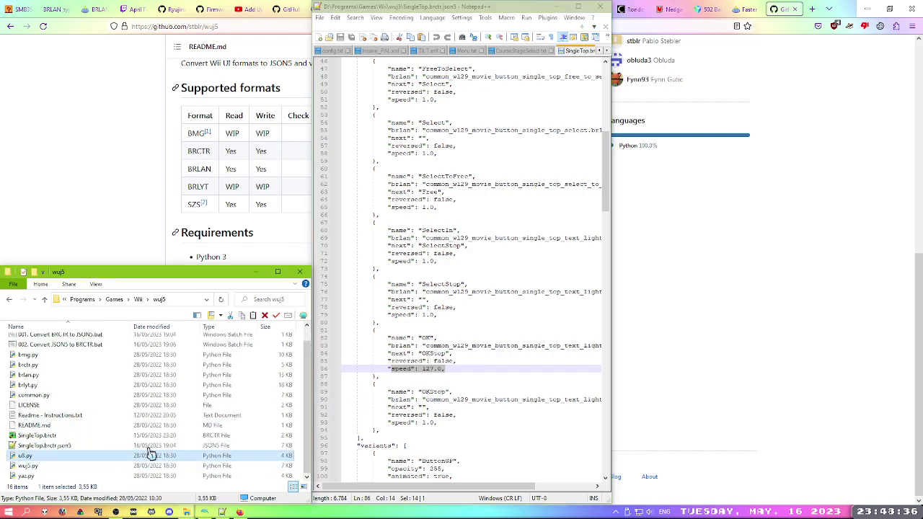
pyautogui.click(418, 373)
pyautogui.doubleClick(427, 369)
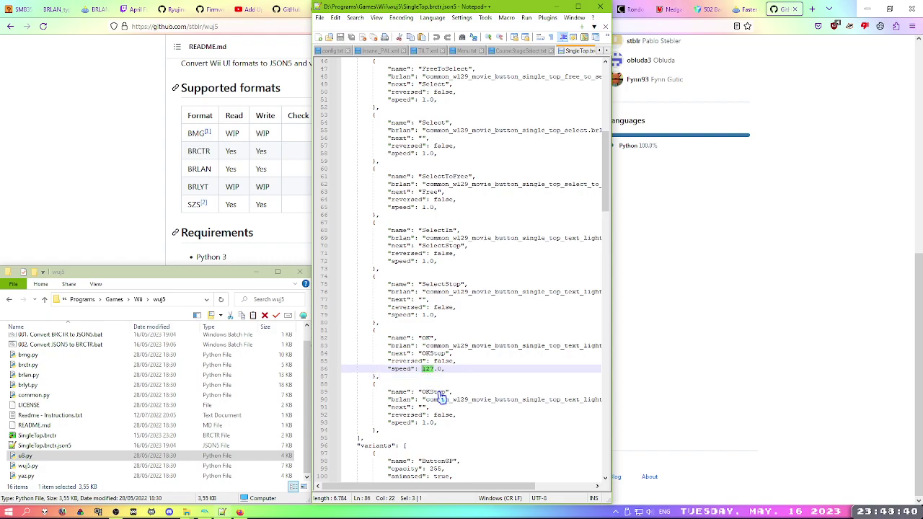
pyautogui.write('0')
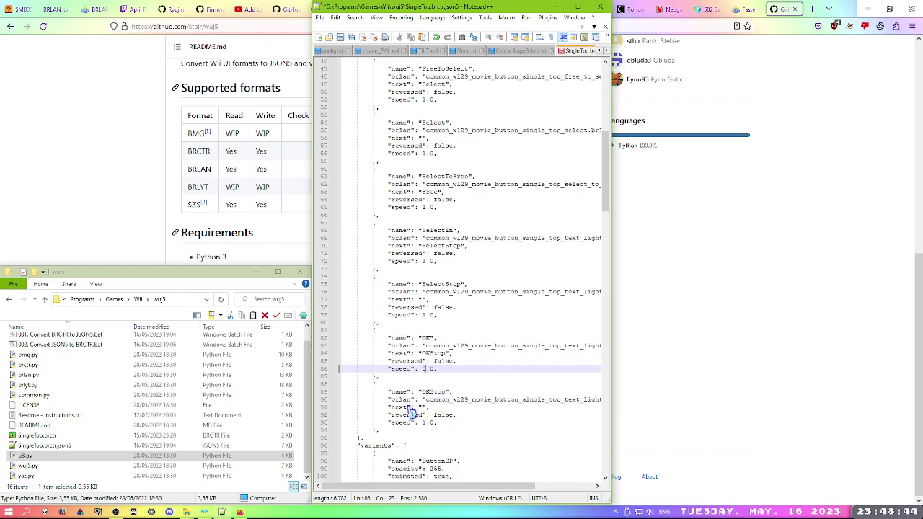
pyautogui.hotkey('ctrl', 's')
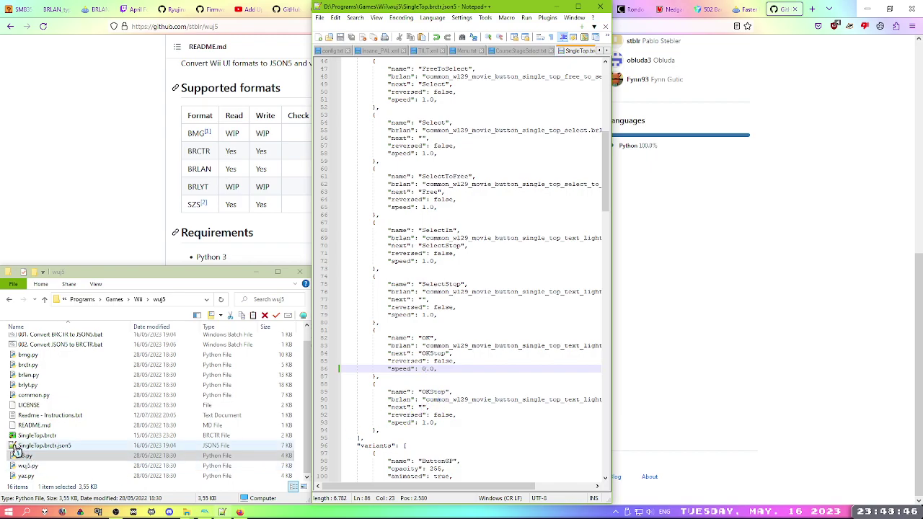
# Copy and paste SingleTop.brctr to create the backup 'SingleTop - Copy.brctr'.
pyautogui.scroll(1, 8, 446)
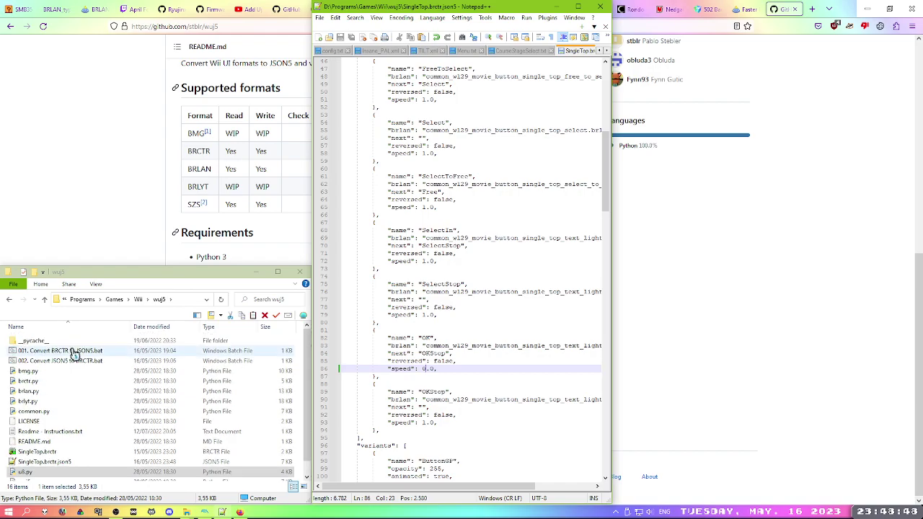
pyautogui.scroll(-1, 77, 369)
pyautogui.scroll(1, 76, 382)
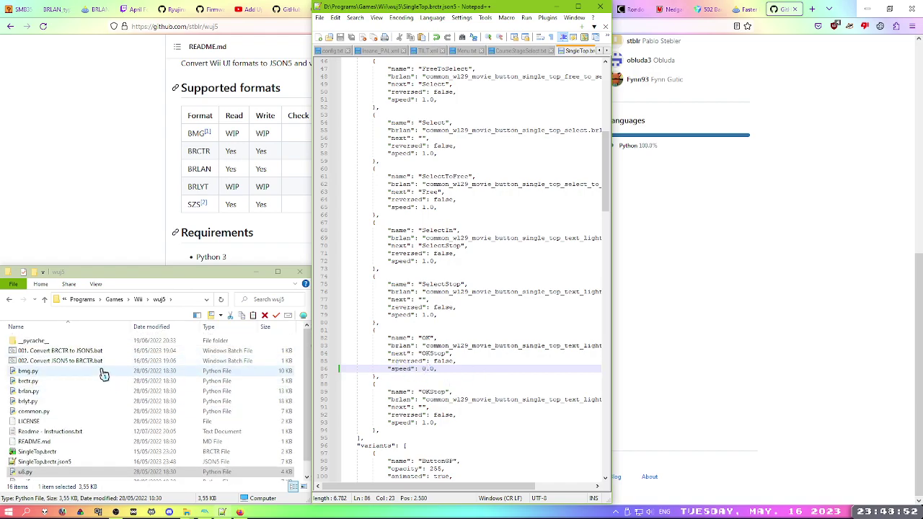
pyautogui.scroll(-1, 46, 436)
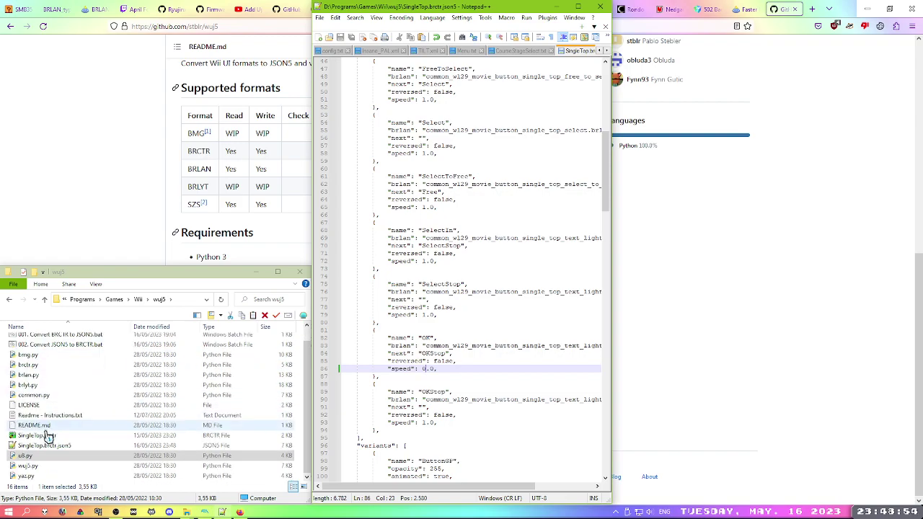
pyautogui.click(47, 437)
pyautogui.hotkey('ctrl', 'c')
pyautogui.hotkey('ctrl', 'v')
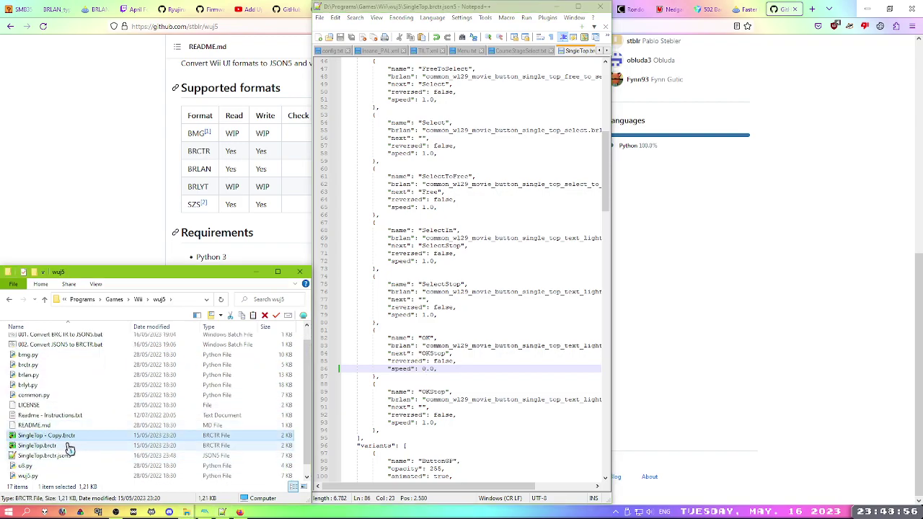
pyautogui.scroll(1, 83, 425)
# Run '002. Convert JSON5 to BRCTR.bat' to rebuild SingleTop.brctr from the edited JSON5.
pyautogui.doubleClick(70, 368)
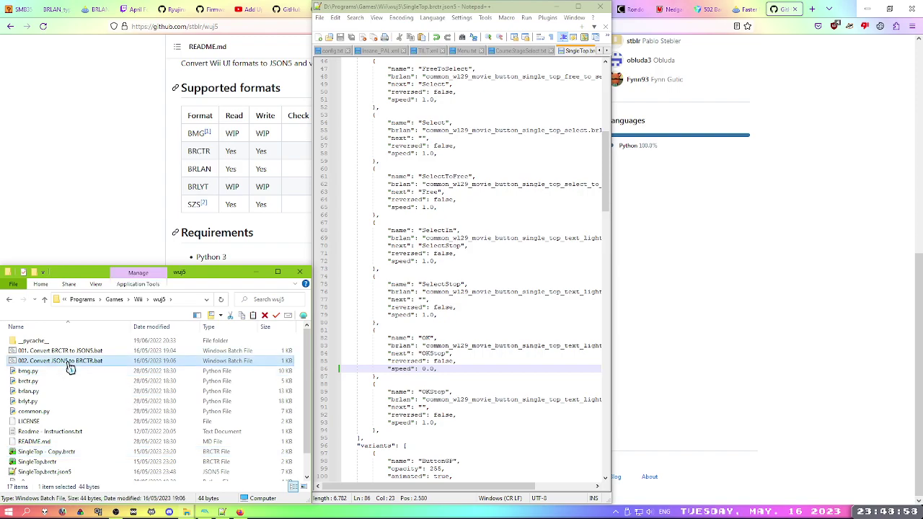
pyautogui.press('Return')
pyautogui.scroll(-1, 114, 353)
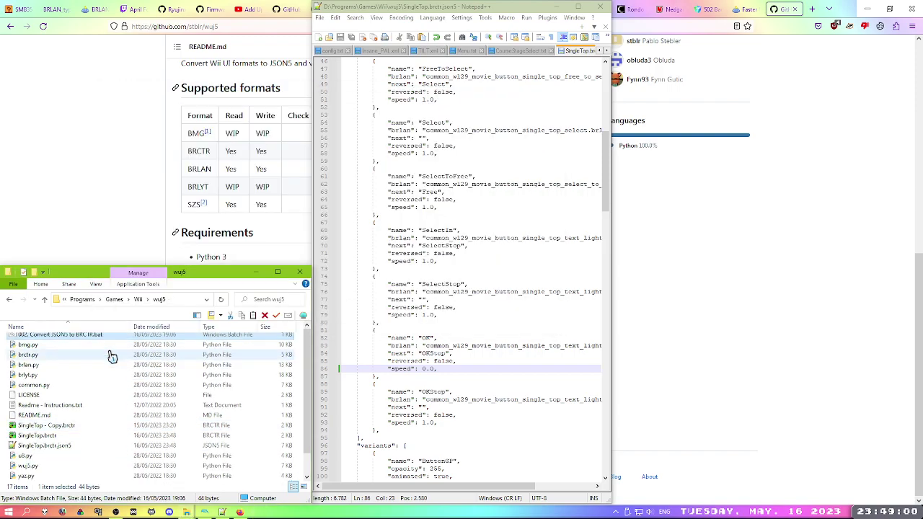
pyautogui.click(36, 435)
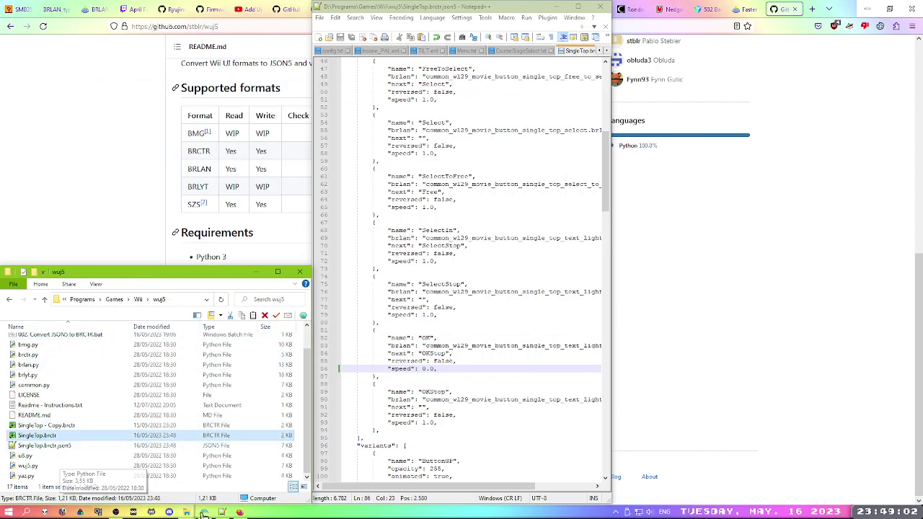
pyautogui.moveTo(204, 513)
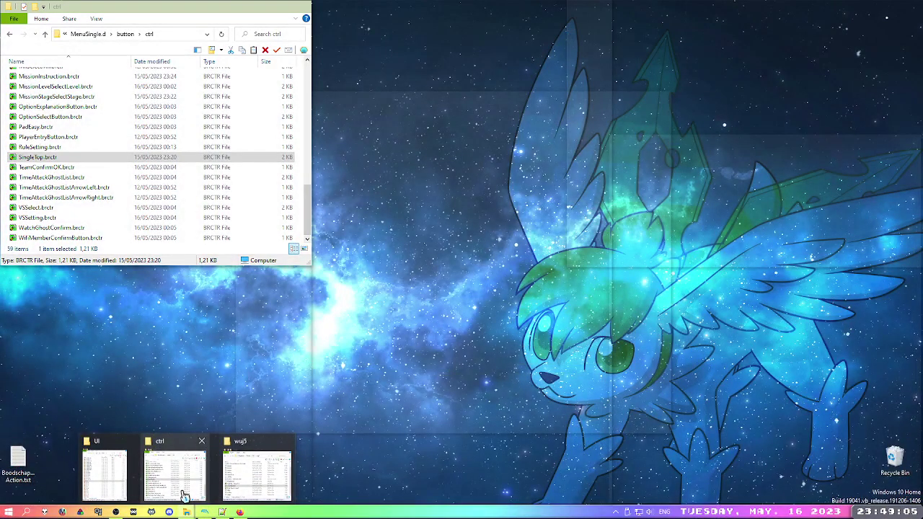
# Paste the rebuilt SingleTop.brctr into the ctrl folder, replacing the old file.
pyautogui.click(184, 496)
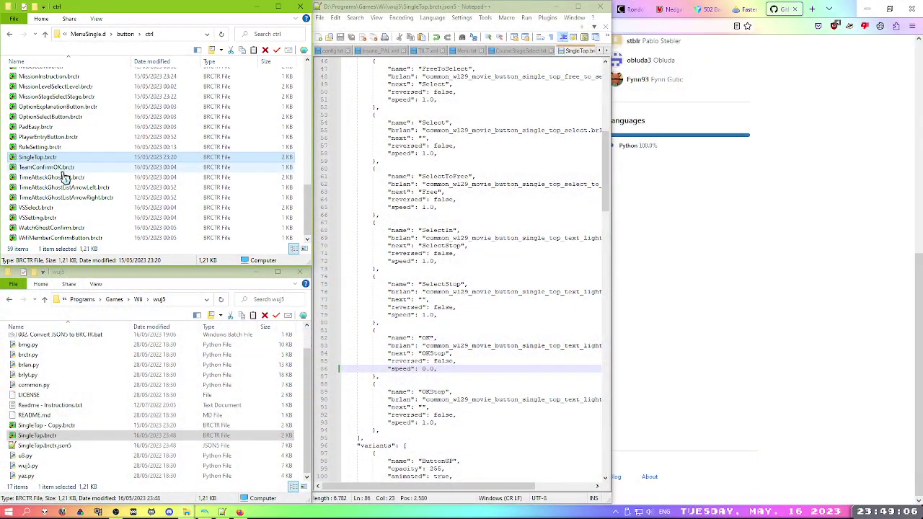
pyautogui.hotkey('ctrl', 'v')
pyautogui.click(439, 195)
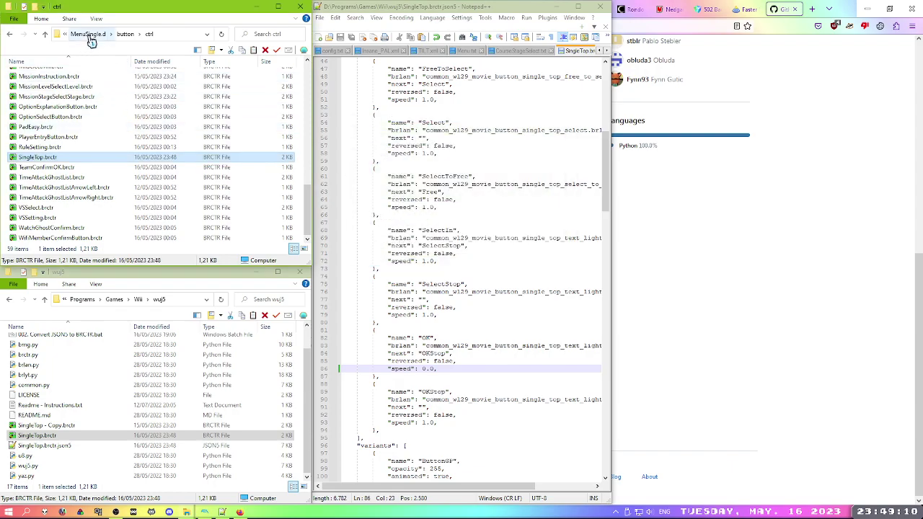
# Go up to the All-Edits folder and select Create New szs file.bat.
pyautogui.click(91, 37)
pyautogui.click(97, 35)
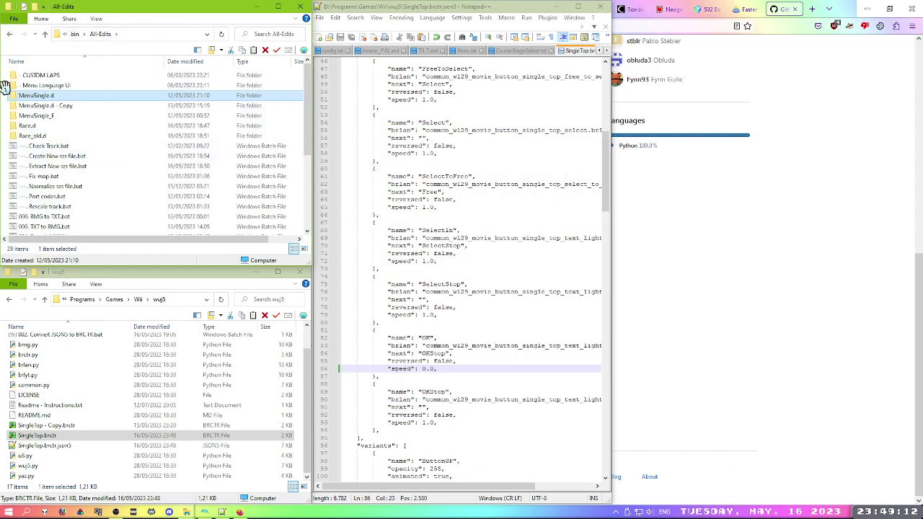
pyautogui.click(64, 168)
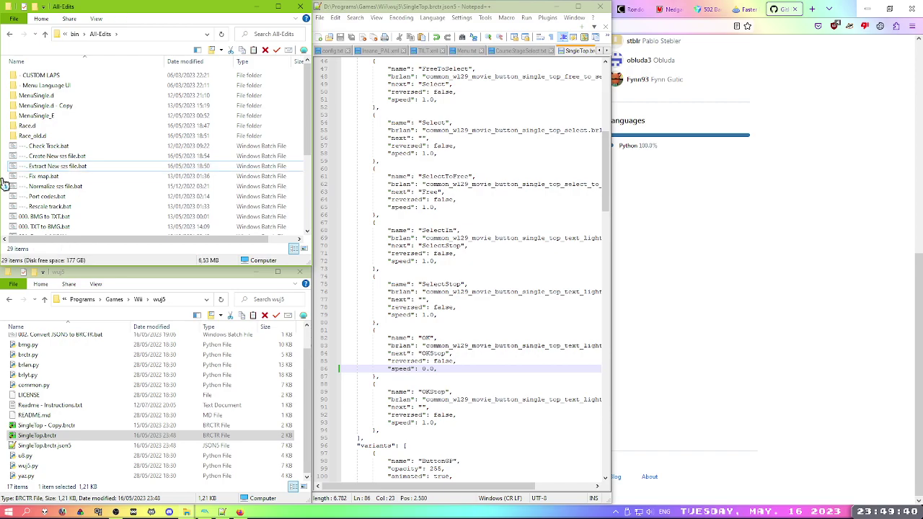
pyautogui.keyDown('ctrl'); pyautogui.click(57, 166); pyautogui.keyUp('ctrl')
pyautogui.scroll(-1, 58, 159)
pyautogui.scroll(1, 61, 165)
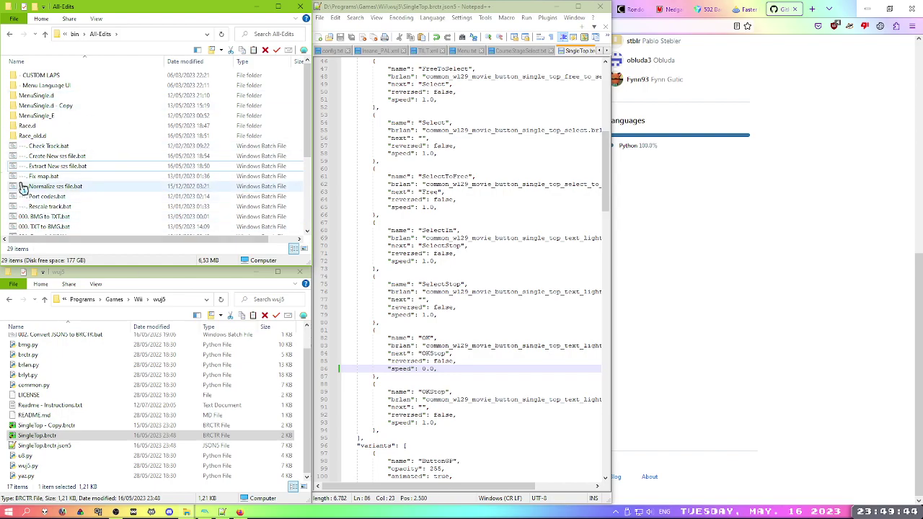
pyautogui.scroll(-1, 21, 152)
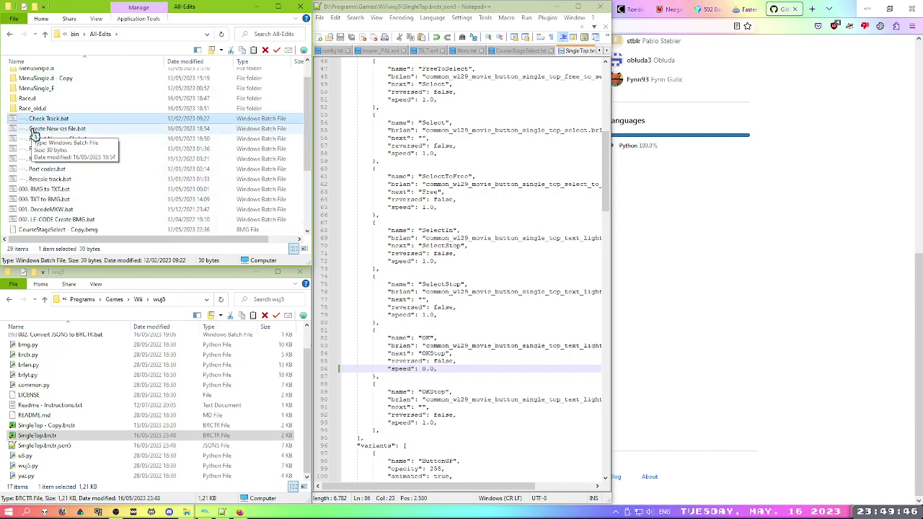
pyautogui.click(30, 129)
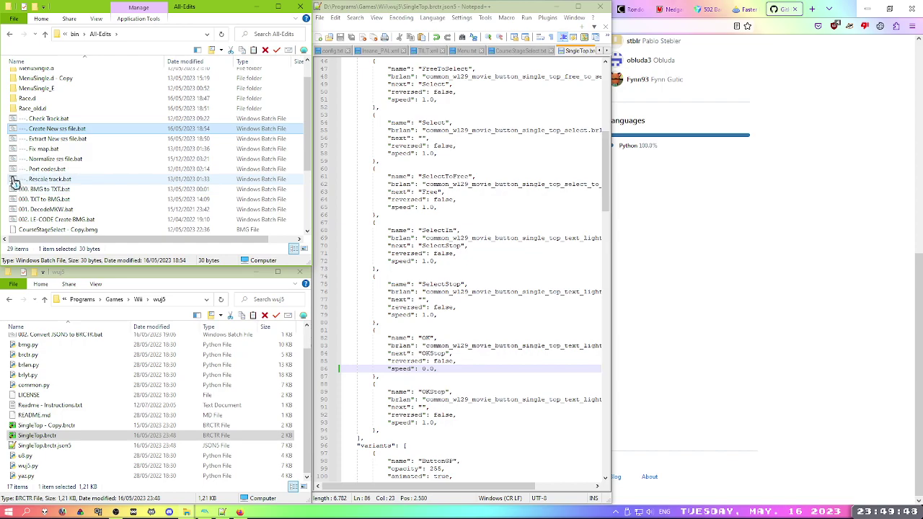
pyautogui.rightClick(49, 131)
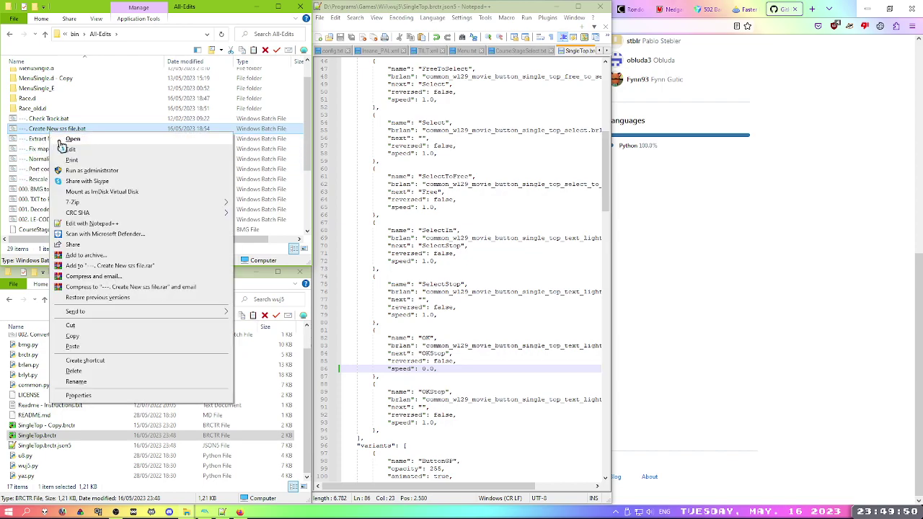
# Open Create New szs file.bat in Notepad to view its commands.
pyautogui.click(70, 152)
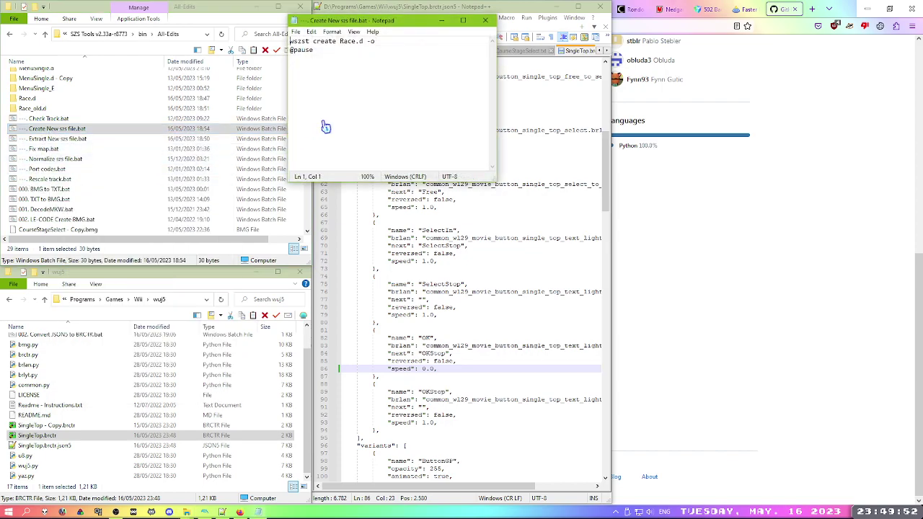
pyautogui.hotkey('ctrl', 'a')
pyautogui.click(369, 78)
# Start a Save As with the All Files type, then cancel and close Notepad unchanged.
pyautogui.click(297, 32)
pyautogui.click(316, 85)
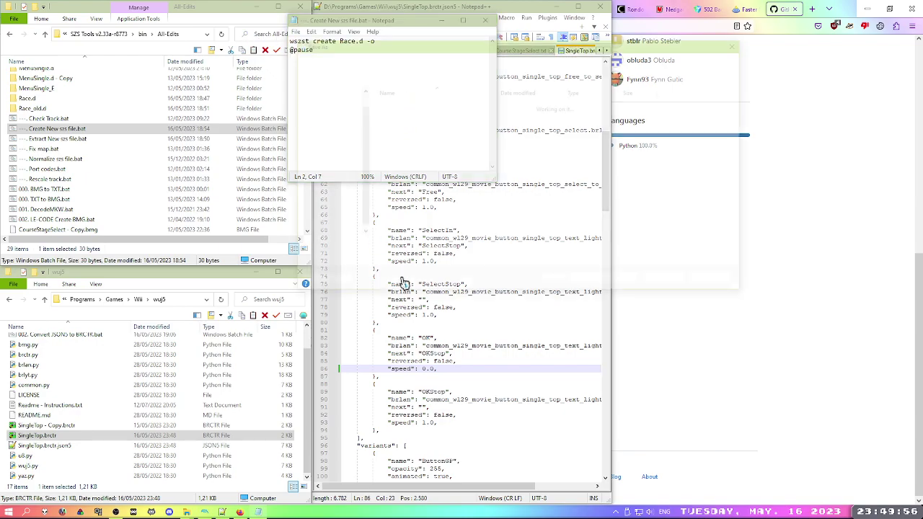
pyautogui.click(403, 260)
pyautogui.click(401, 278)
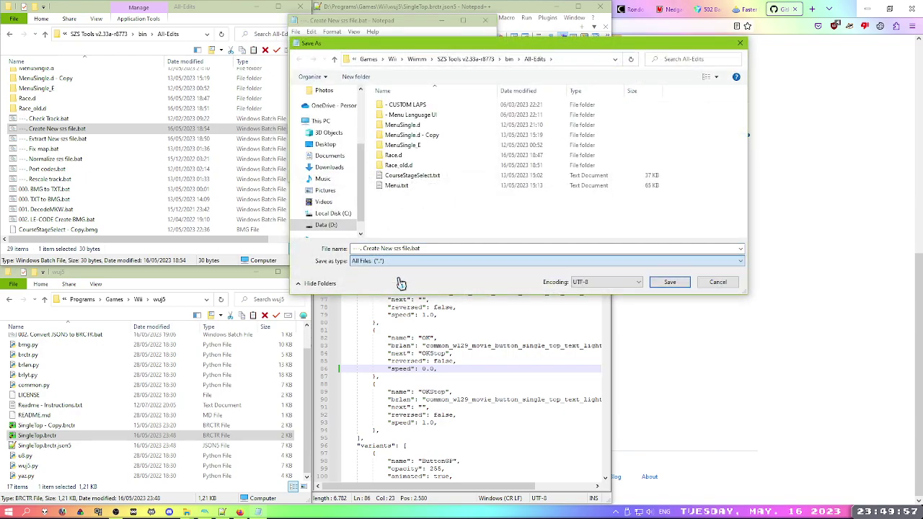
pyautogui.click(442, 249)
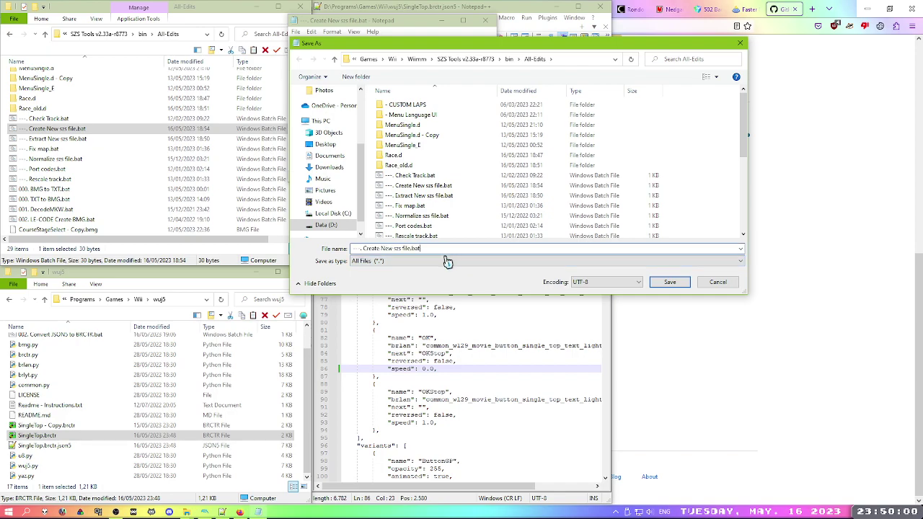
pyautogui.click(721, 283)
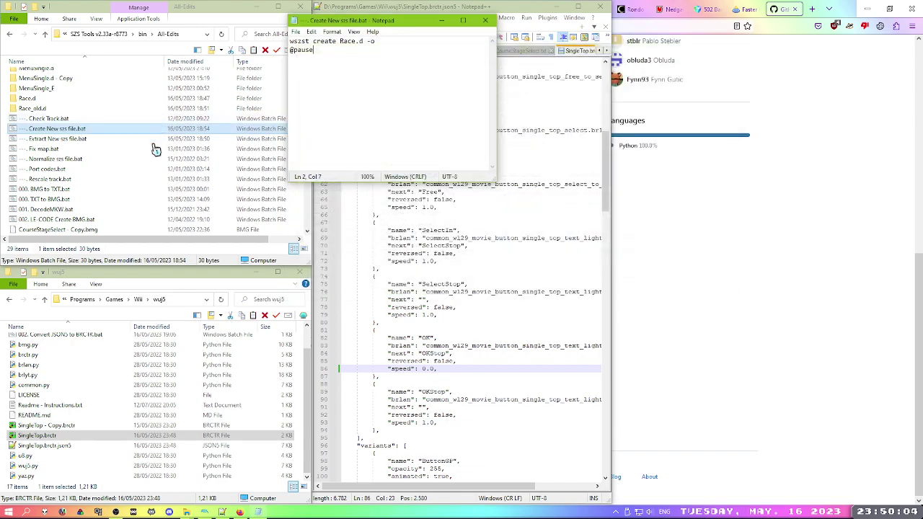
pyautogui.click(485, 20)
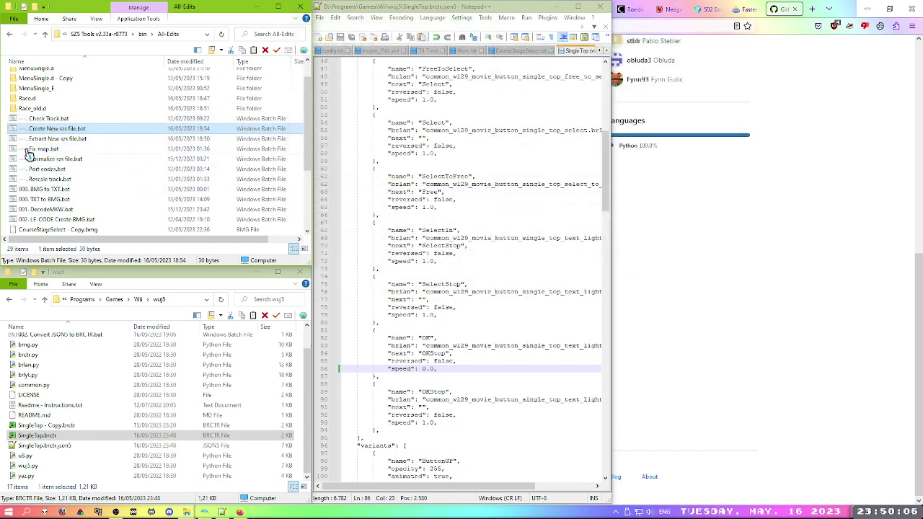
pyautogui.scroll(1, 39, 165)
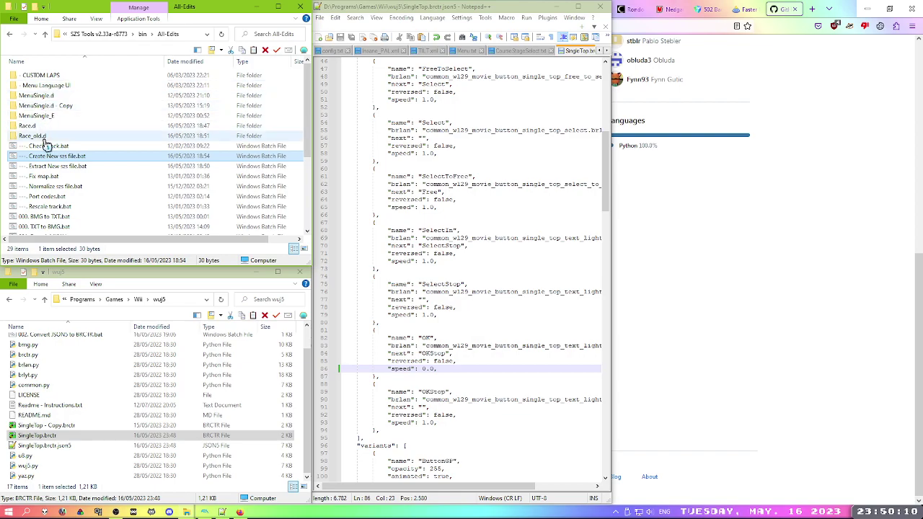
# Change Race.d to MenuSingle.d in the batch script, save it, and run it.
pyautogui.rightClick(38, 158)
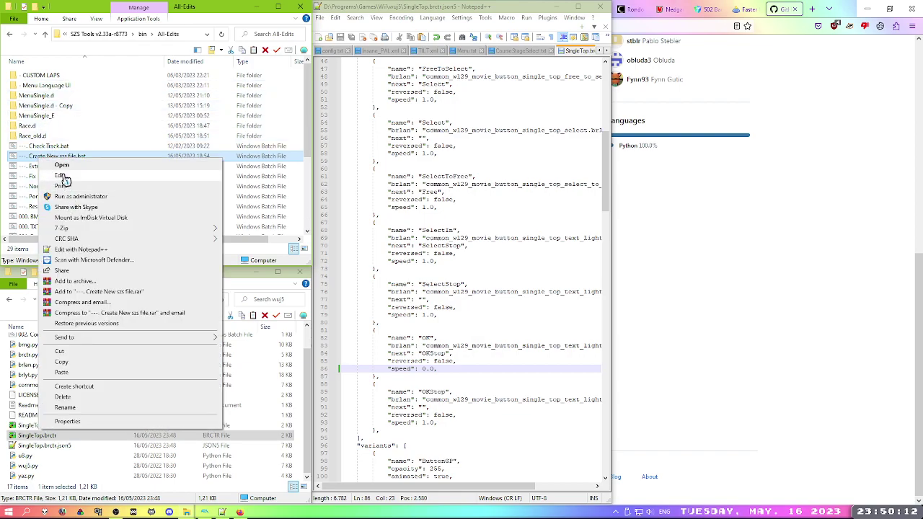
pyautogui.click(60, 175)
pyautogui.moveTo(356, 44); pyautogui.dragTo(340, 44)
pyautogui.write('MenuSingle.d -o')
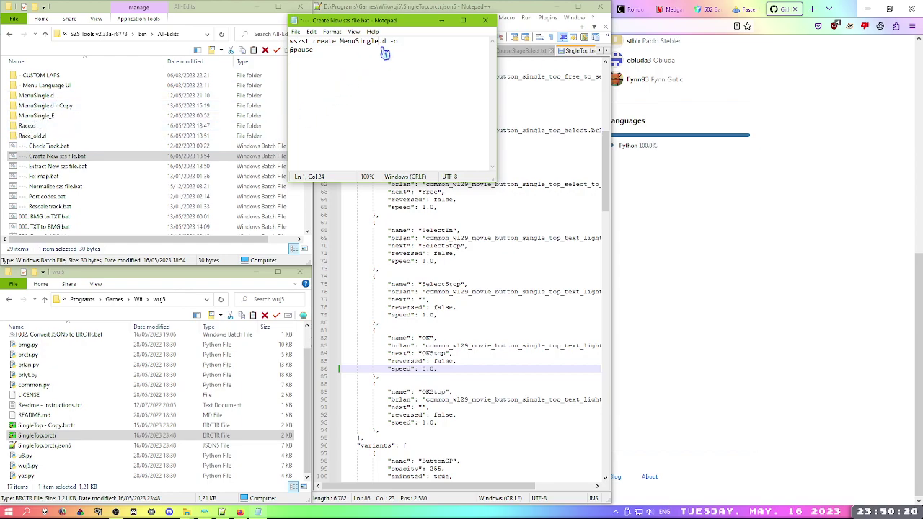
pyautogui.moveTo(380, 49); pyautogui.dragTo(344, 49)
pyautogui.write('*')
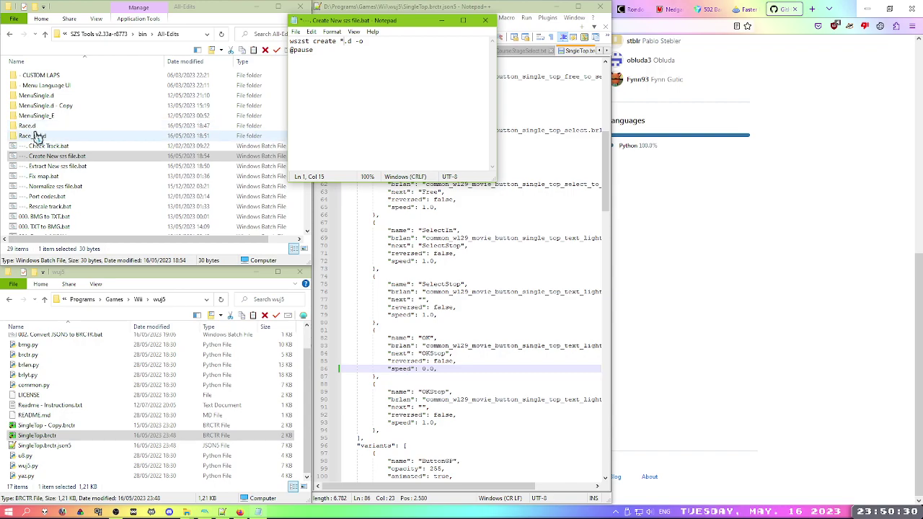
pyautogui.scroll(3, 41, 181)
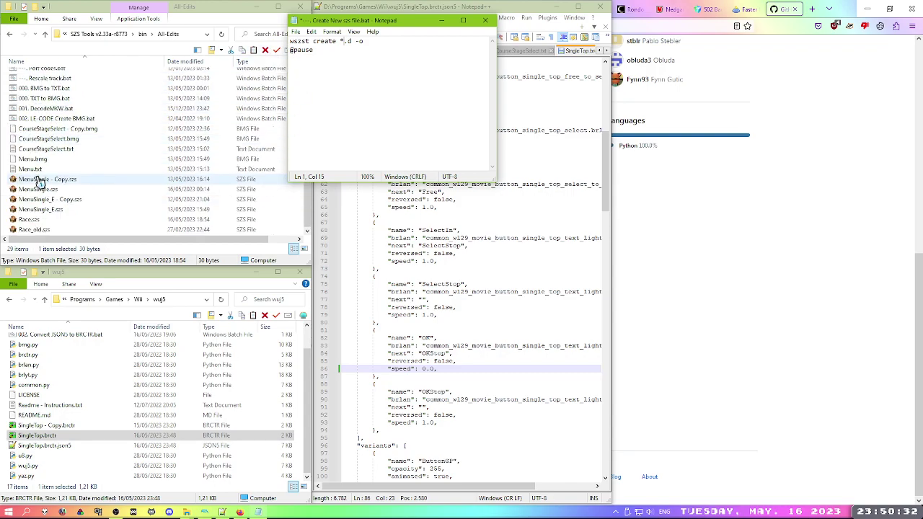
pyautogui.scroll(-3, 58, 212)
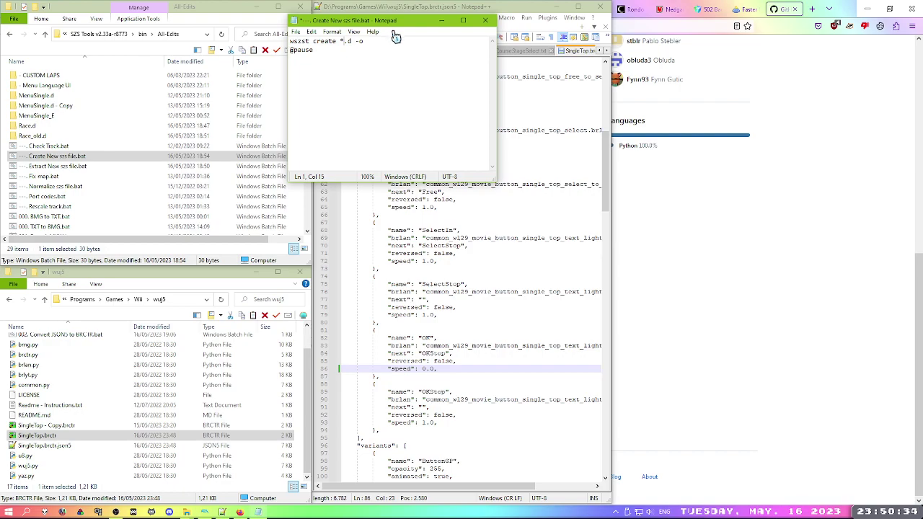
pyautogui.write('MenuSingle')
pyautogui.hotkey('ctrl', 's')
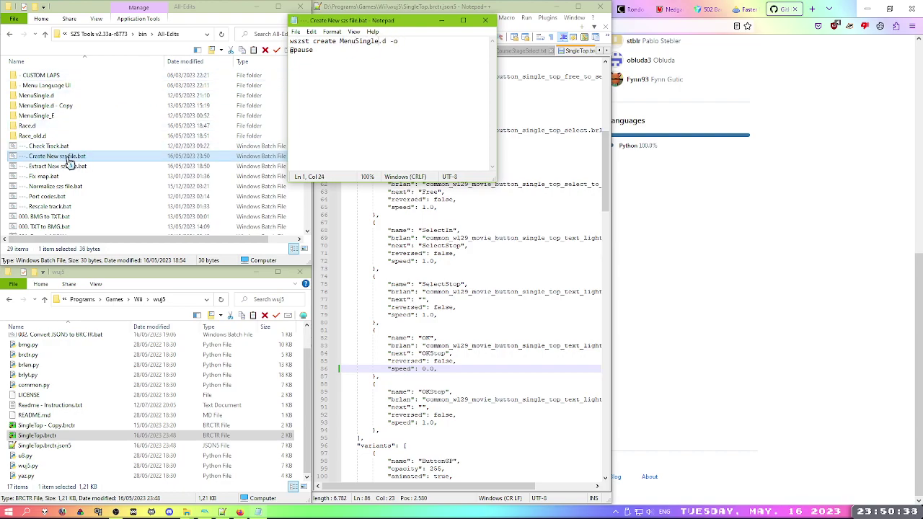
pyautogui.doubleClick(64, 157)
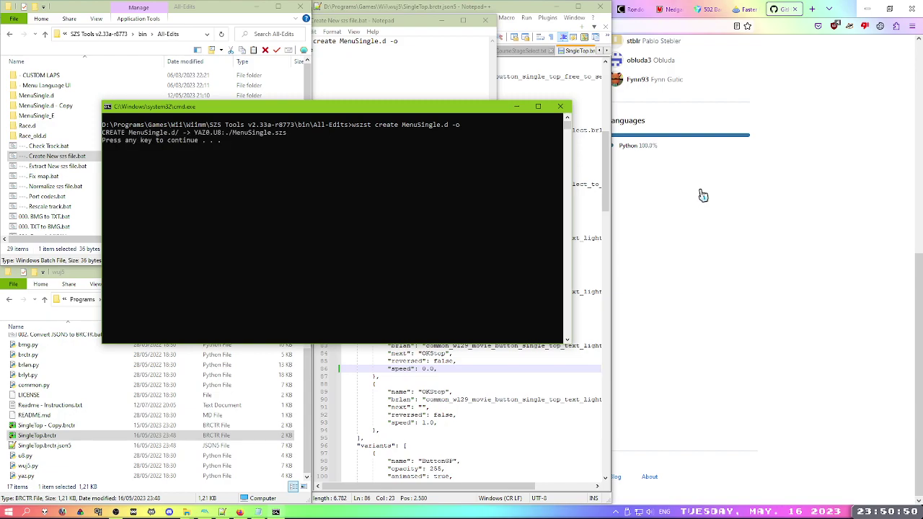
# Close the command window and select the new MenuSingle.szs in All-Edits.
pyautogui.press('Return')
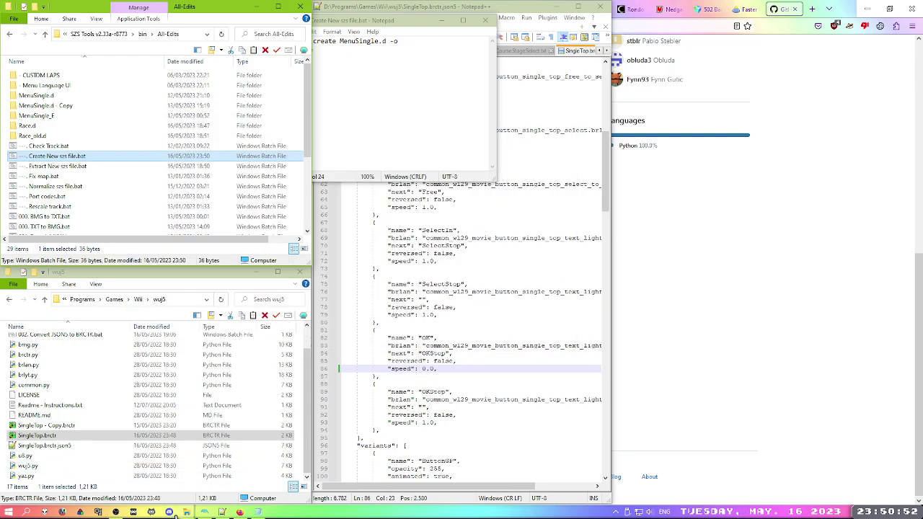
pyautogui.click(169, 512)
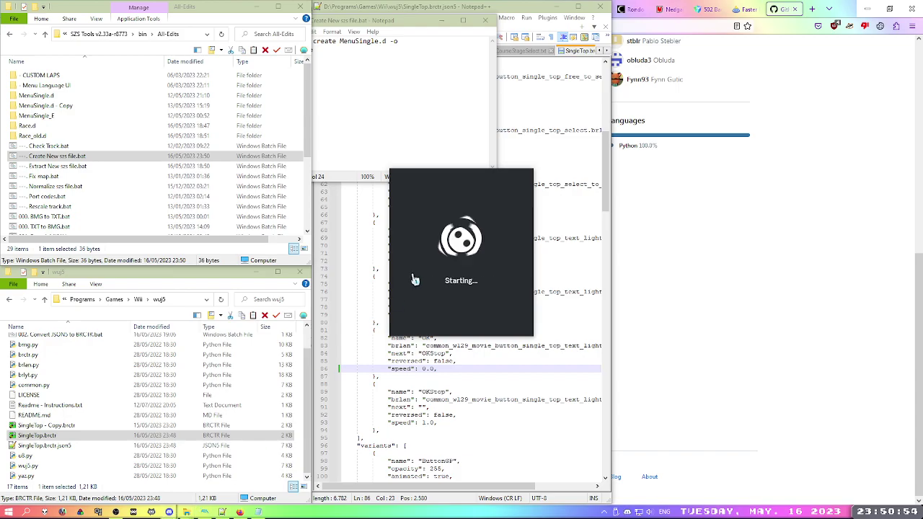
pyautogui.moveTo(186, 511)
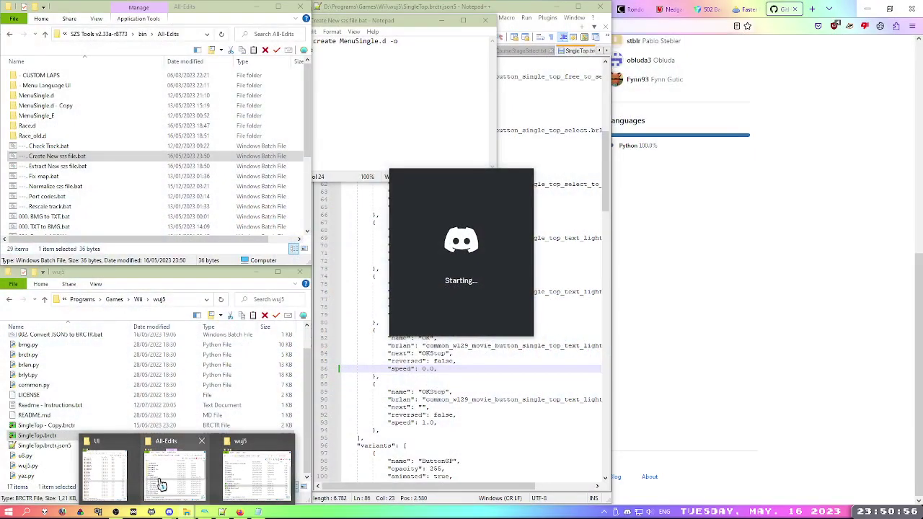
pyautogui.click(161, 484)
pyautogui.scroll(-4, 117, 178)
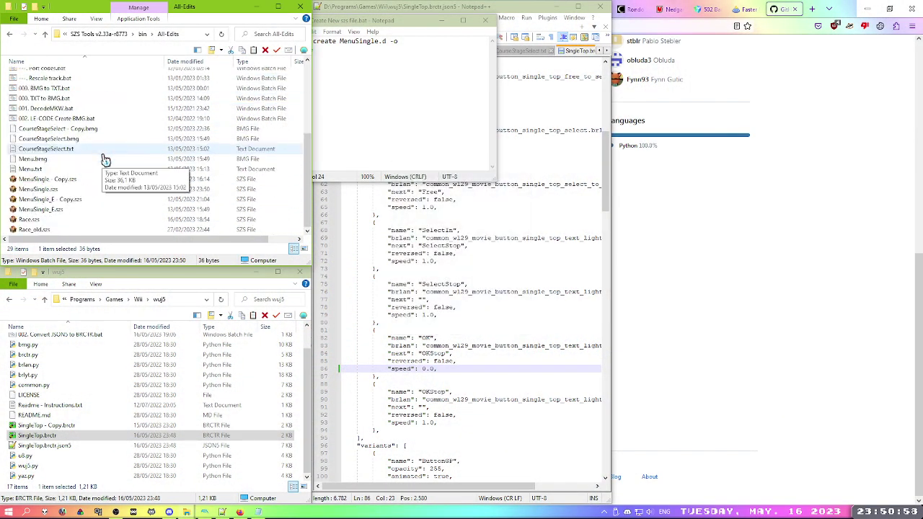
pyautogui.click(72, 189)
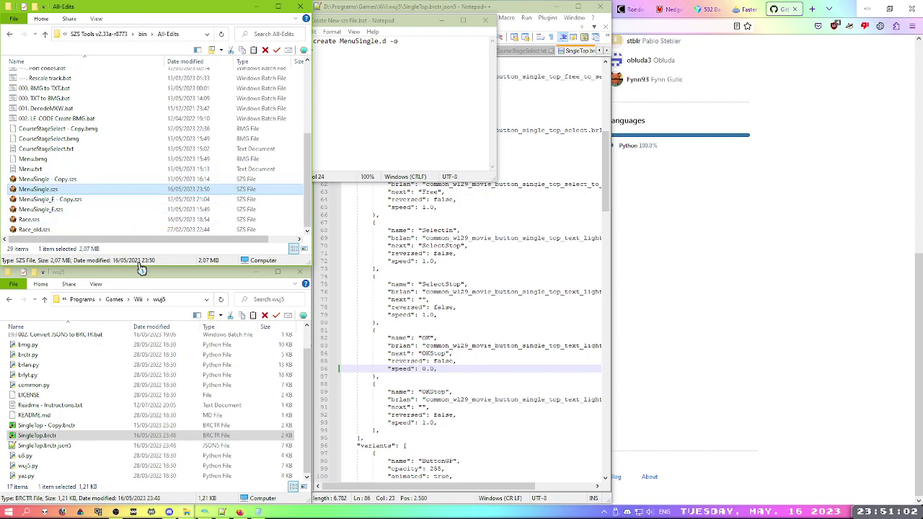
# Paste MenuSingle.szs into the game's Scene UI folder, replacing the old copy.
pyautogui.moveTo(196, 510)
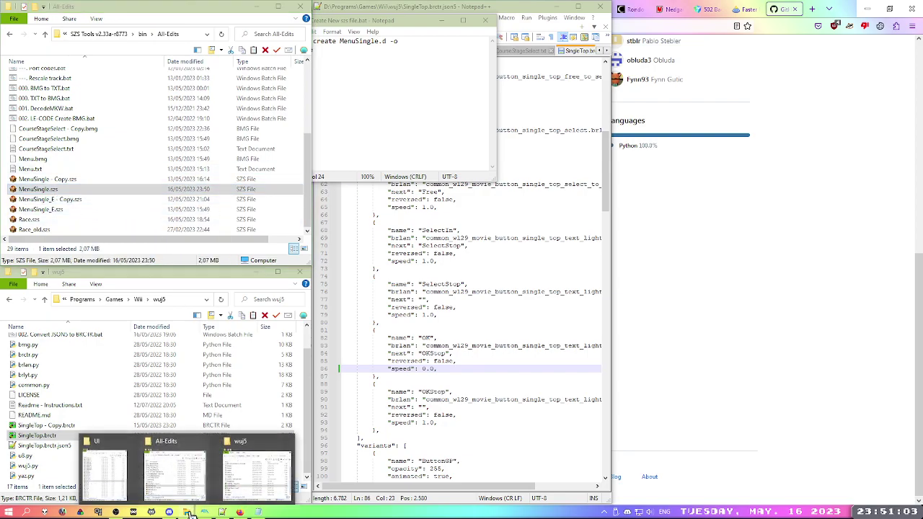
pyautogui.click(112, 467)
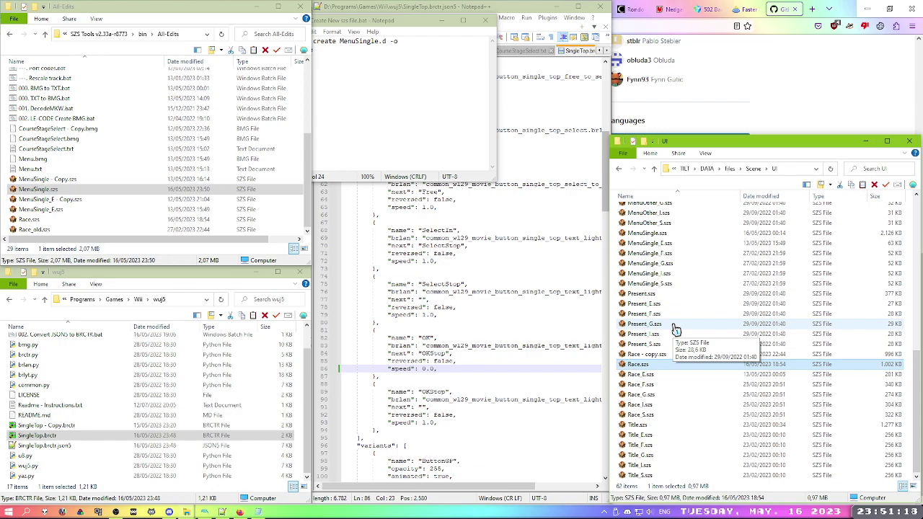
pyautogui.hotkey('ctrl', 'v')
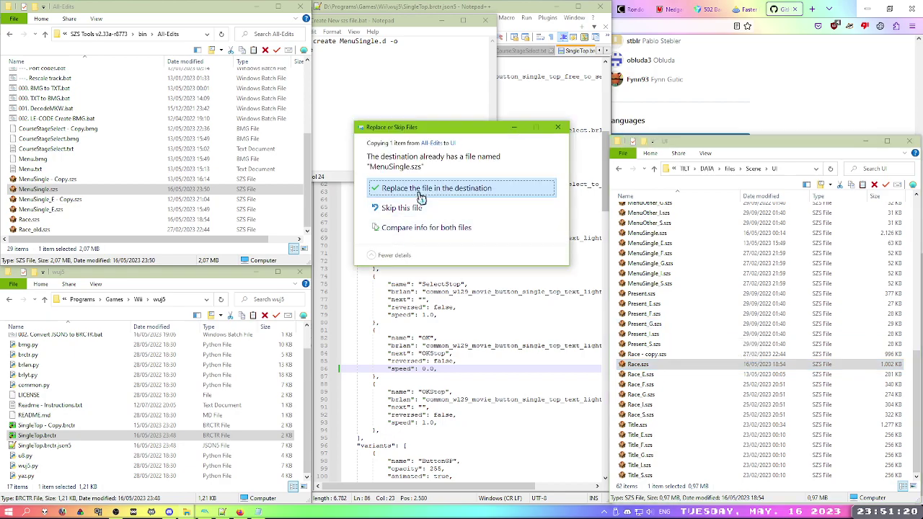
pyautogui.click(420, 192)
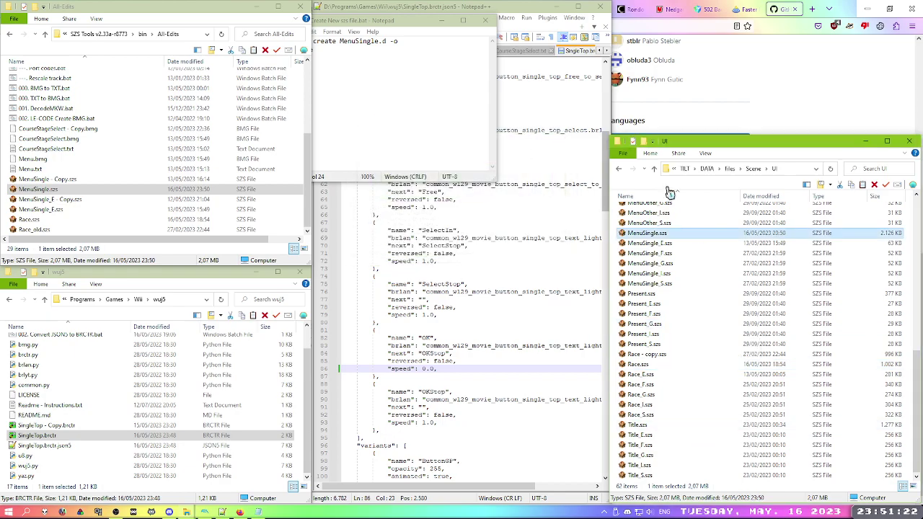
pyautogui.click(206, 512)
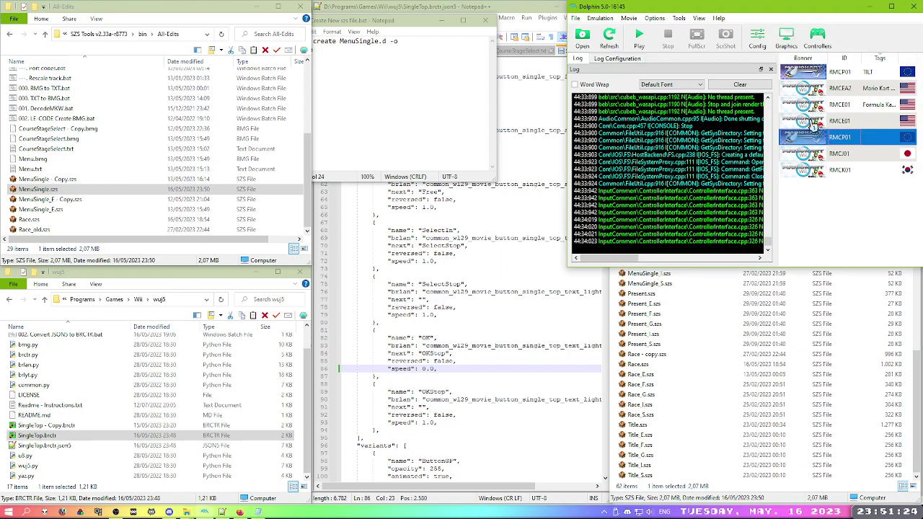
# Boot Mario Kart Wii (RMCP01), check the Single Player menu, then stop emulation.
pyautogui.doubleClick(860, 144)
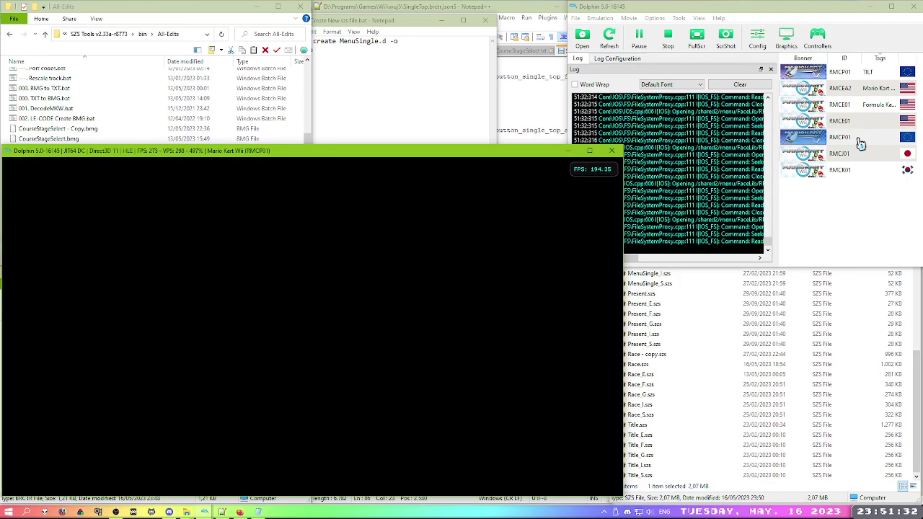
pyautogui.press('Return')
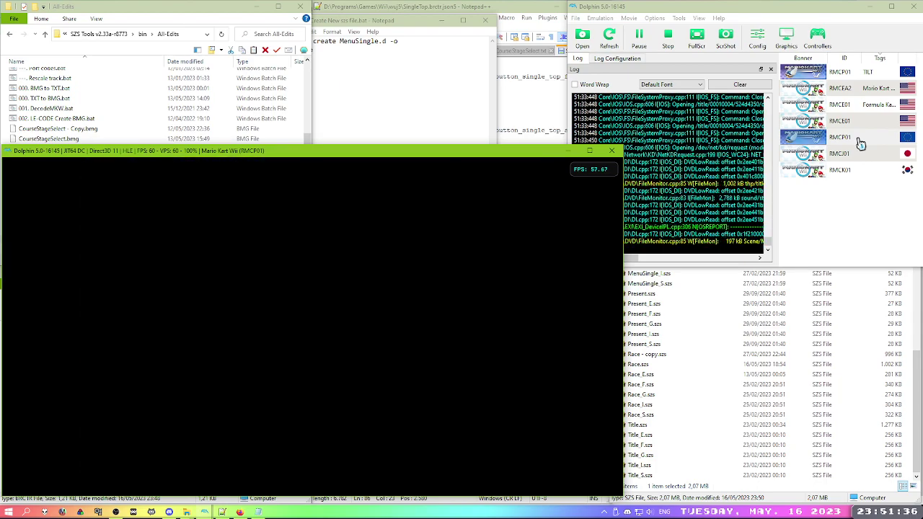
pyautogui.press('Return')
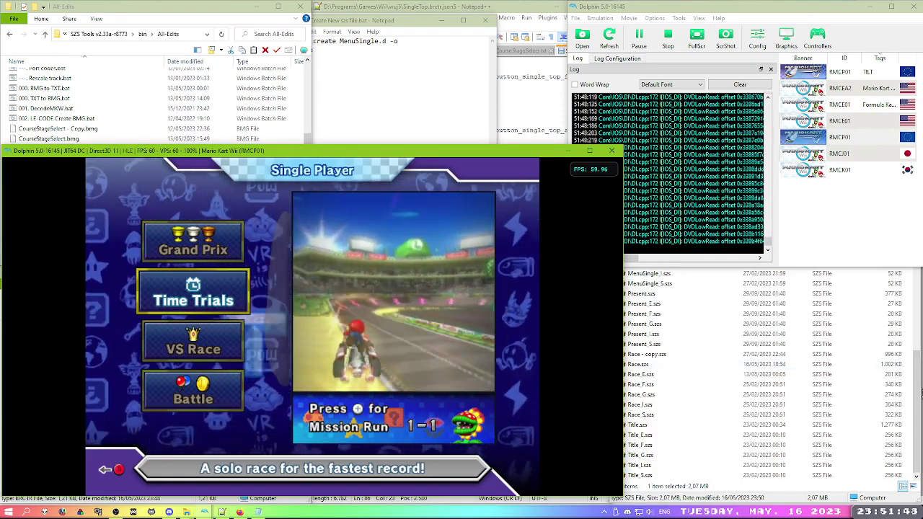
pyautogui.press('Return')
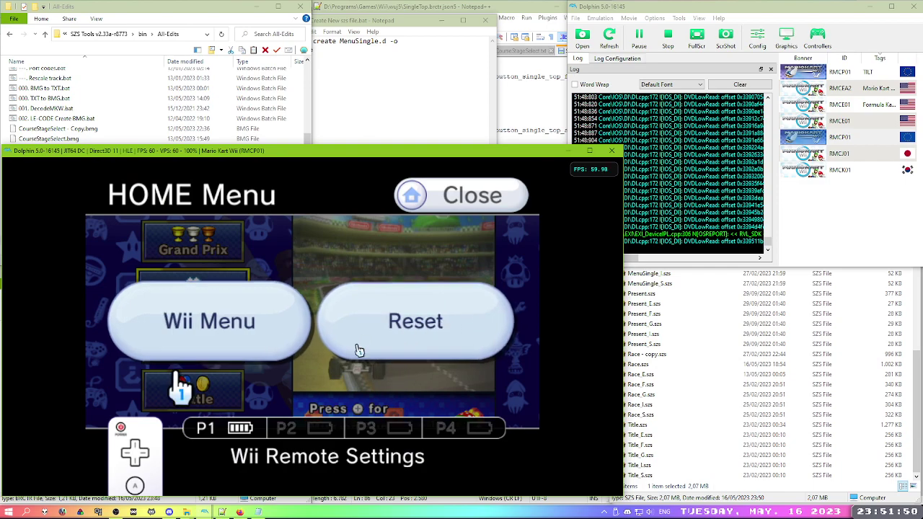
pyautogui.press('Return')
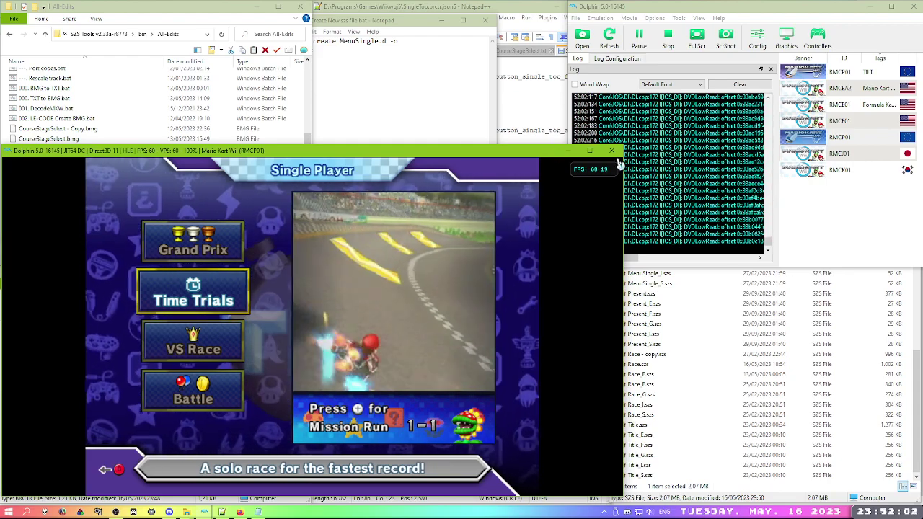
pyautogui.press('Escape')
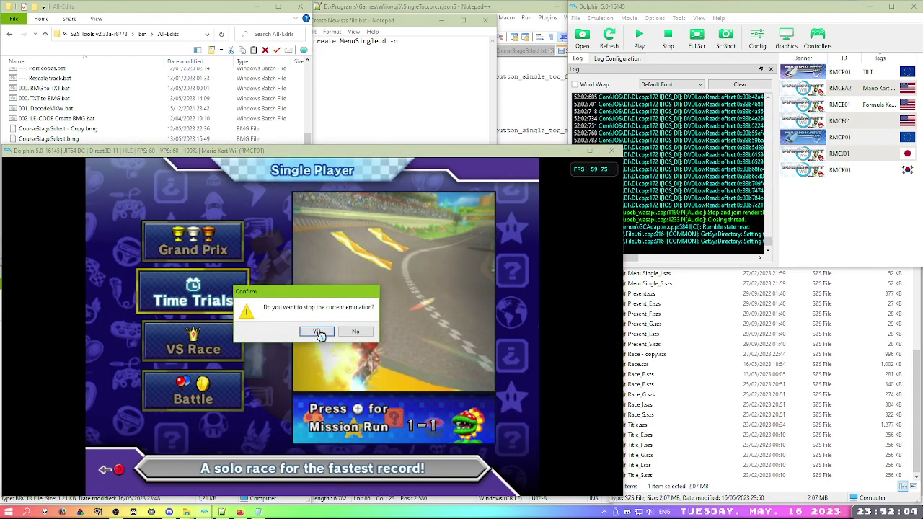
pyautogui.click(318, 332)
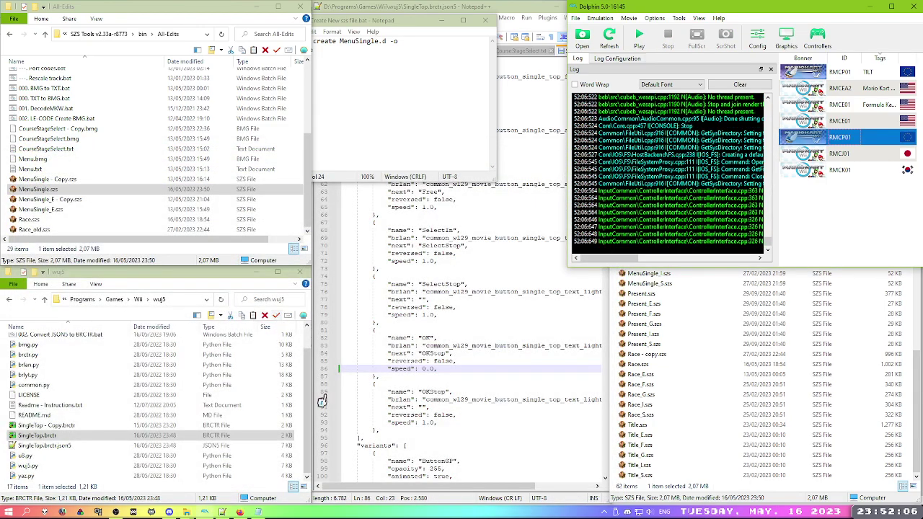
# Set the OK animation speed to 127.0 on line 86 and launch Wexos's Toolbox v1.0.2.7hotfix.
pyautogui.doubleClick(427, 368)
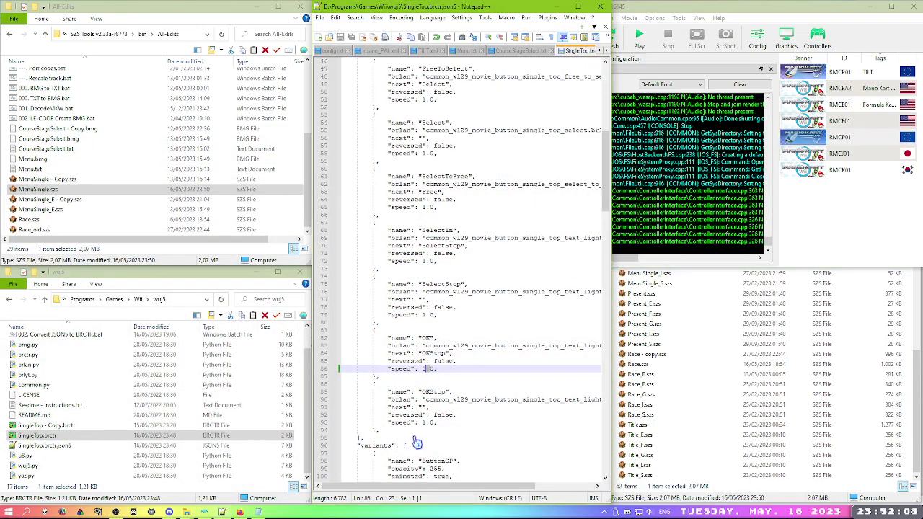
pyautogui.write('127')
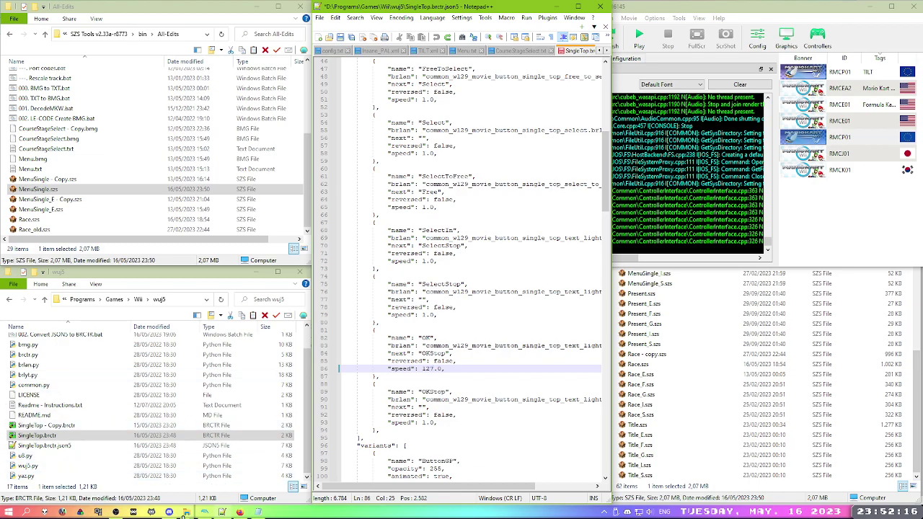
pyautogui.click(137, 299)
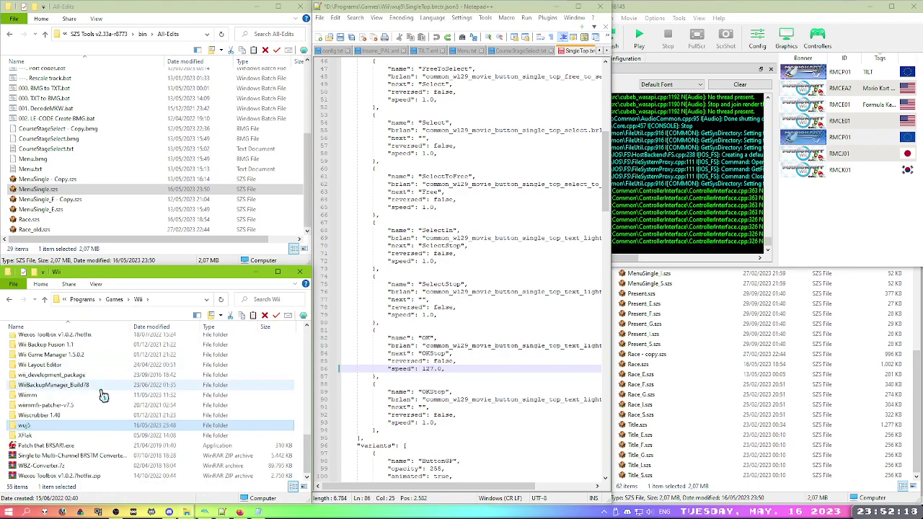
pyautogui.scroll(2, 103, 396)
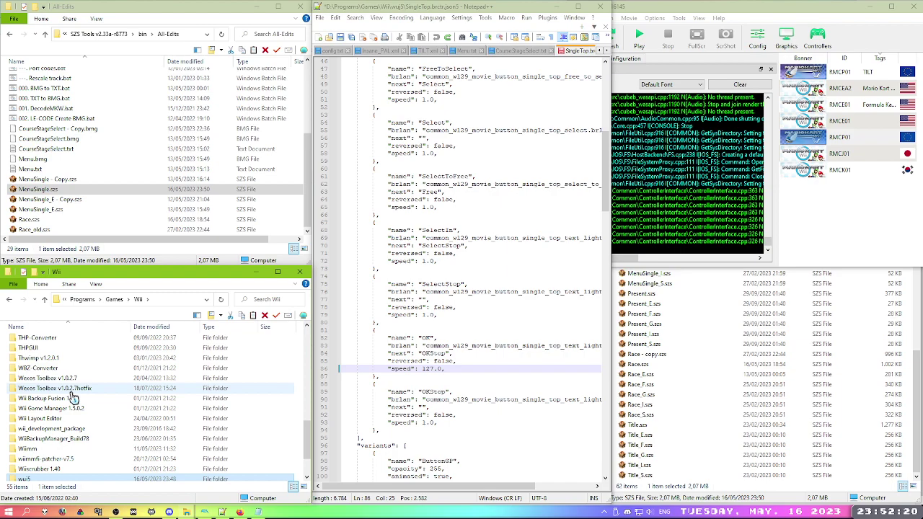
pyautogui.doubleClick(70, 390)
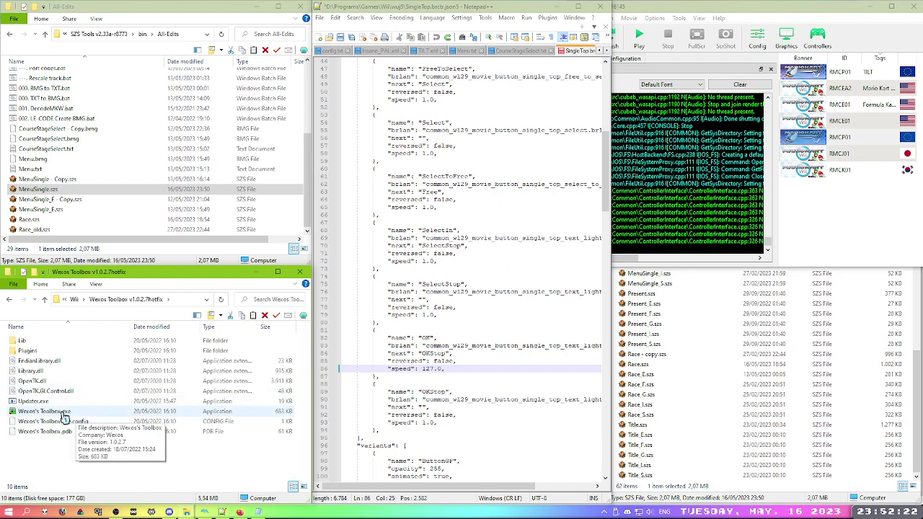
pyautogui.doubleClick(63, 413)
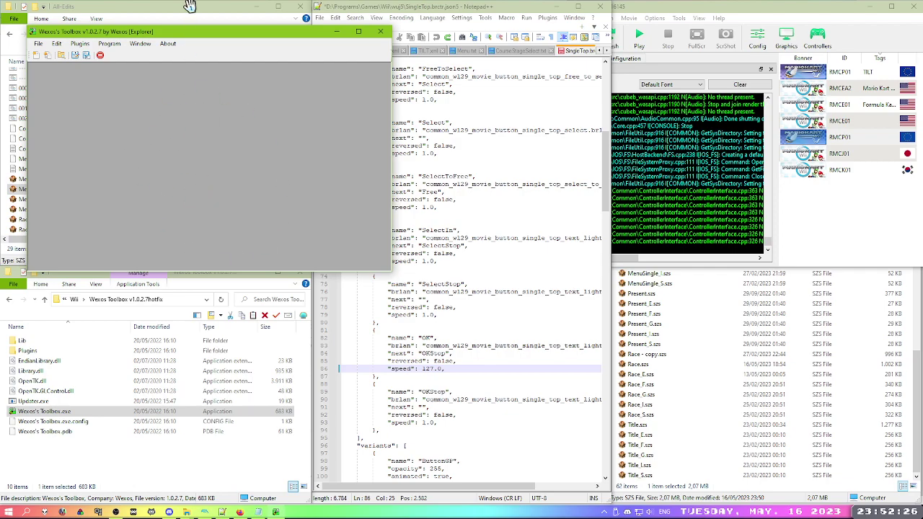
# Drag SingleTop.brctr from the ctrl folder into Wexos's Toolbox's BRCTR Editor.
pyautogui.moveTo(179, 32); pyautogui.dragTo(303, 55)
pyautogui.click(11, 40)
pyautogui.click(10, 40)
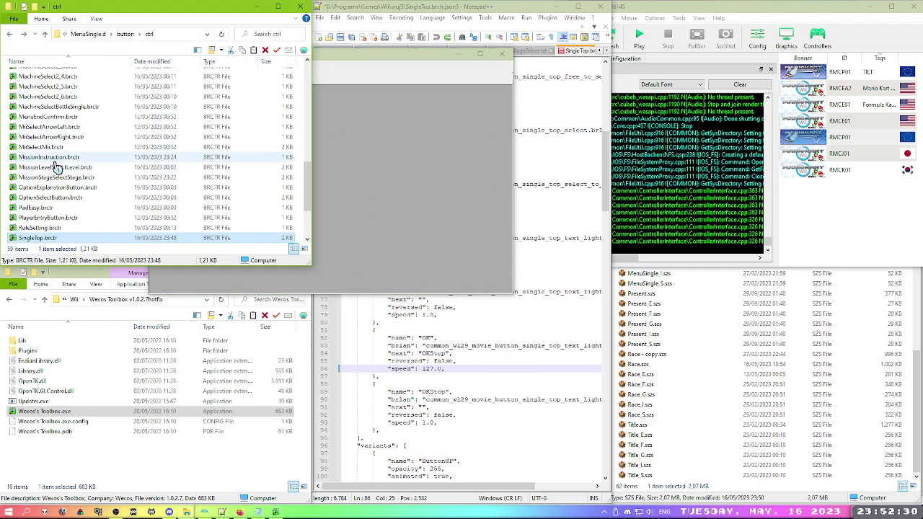
pyautogui.scroll(-2, 36, 184)
pyautogui.moveTo(37, 182)
pyautogui.mouseDown()
pyautogui.moveTo(395, 163)
pyautogui.moveTo(36, 148)
pyautogui.moveTo(40, 176)
pyautogui.mouseUp()
pyautogui.doubleClick(36, 178)
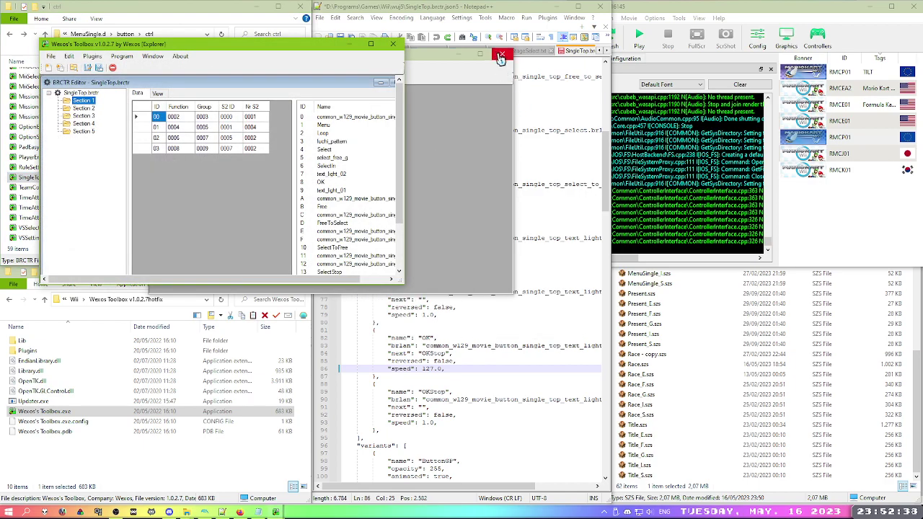
pyautogui.click(503, 54)
pyautogui.doubleClick(228, 92)
pyautogui.moveTo(169, 45); pyautogui.dragTo(374, 79)
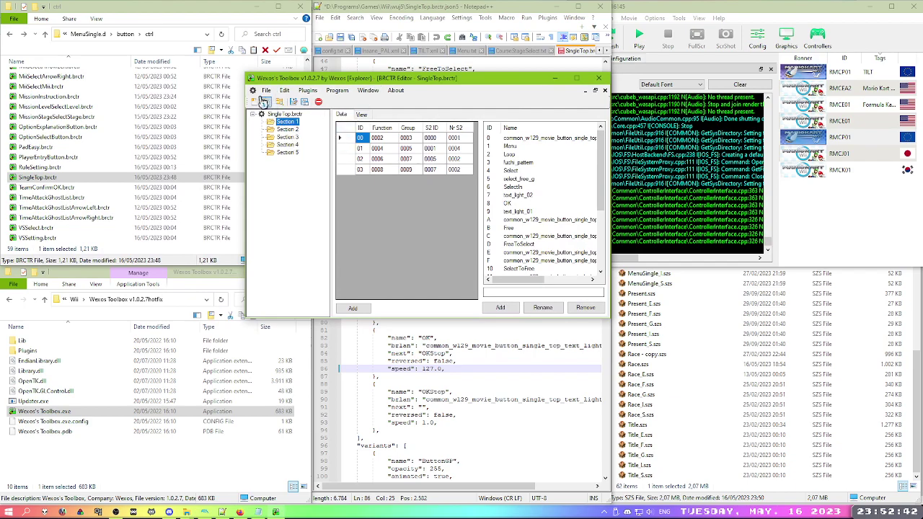
# Set the ?? value of Section 2 row 07 to 127.
pyautogui.click(287, 129)
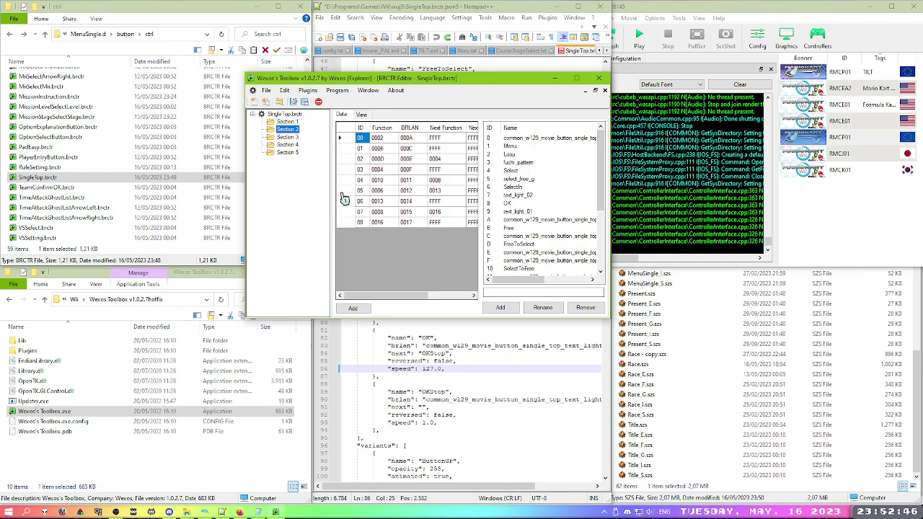
pyautogui.click(577, 78)
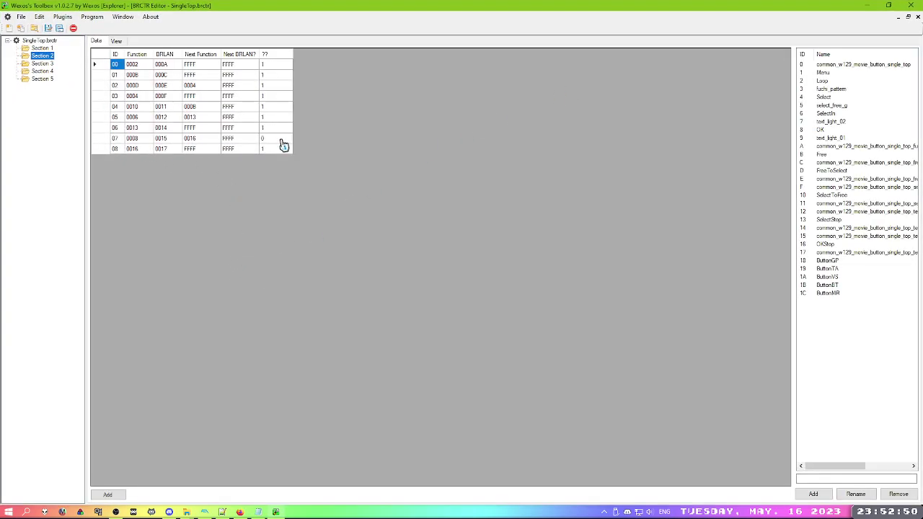
pyautogui.click(261, 138)
pyautogui.write('127')
pyautogui.press('Return')
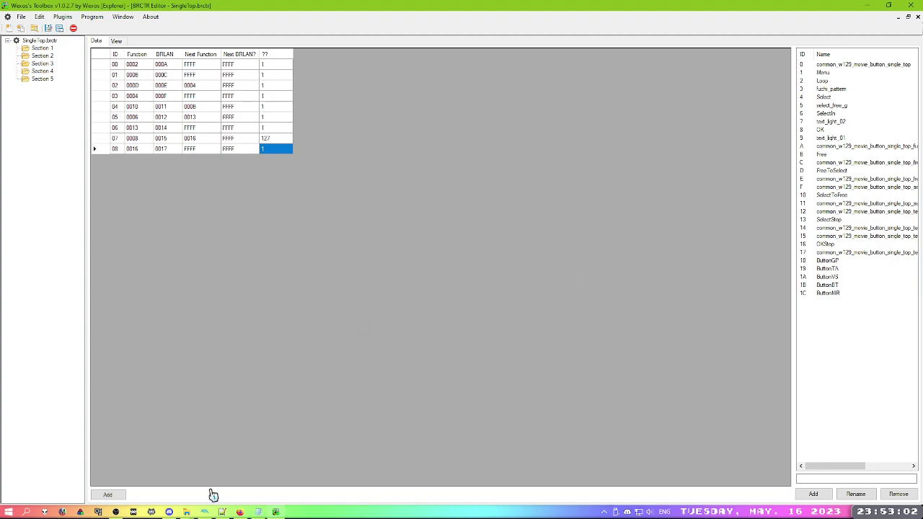
pyautogui.click(221, 512)
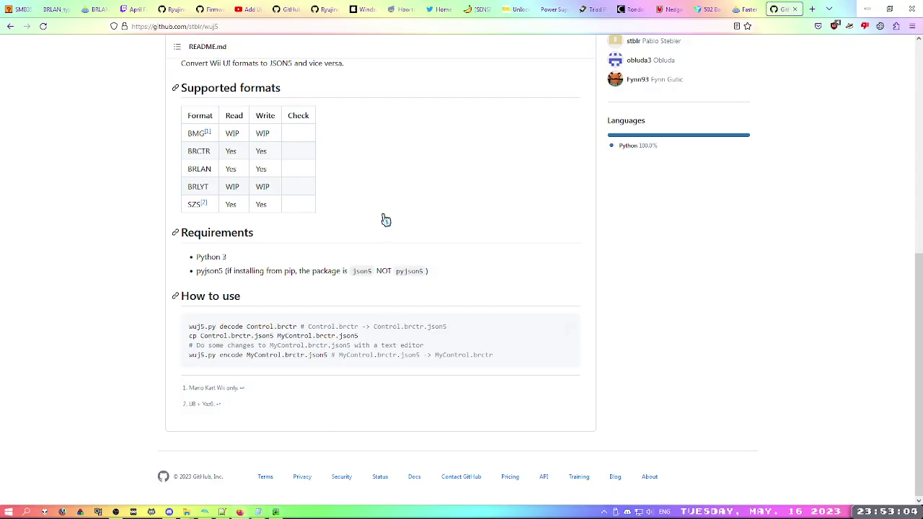
pyautogui.click(756, 9)
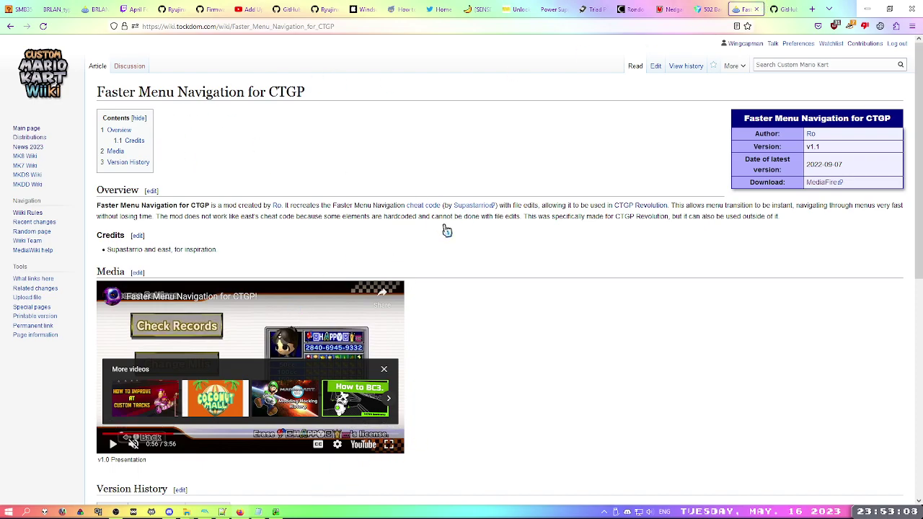
# Try -1 and then 127 in row 07's ?? cell.
pyautogui.moveTo(275, 512)
pyautogui.click(278, 465)
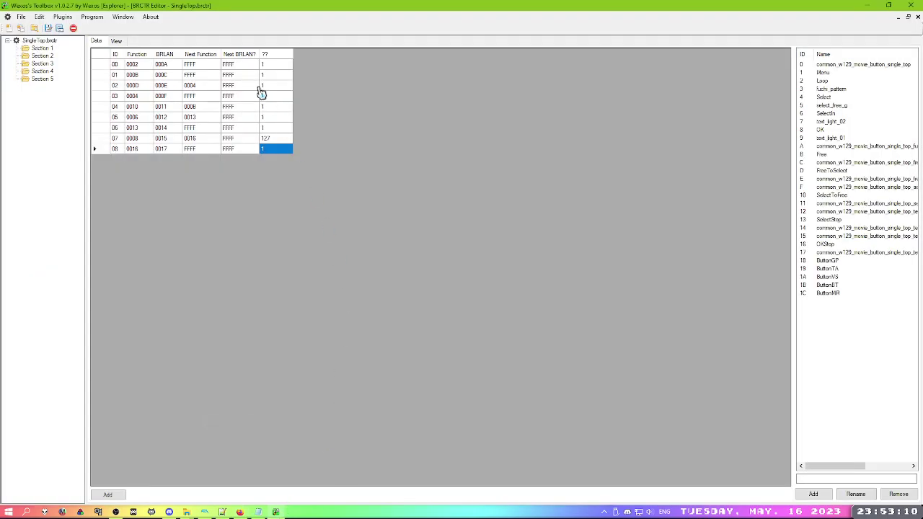
pyautogui.click(273, 138)
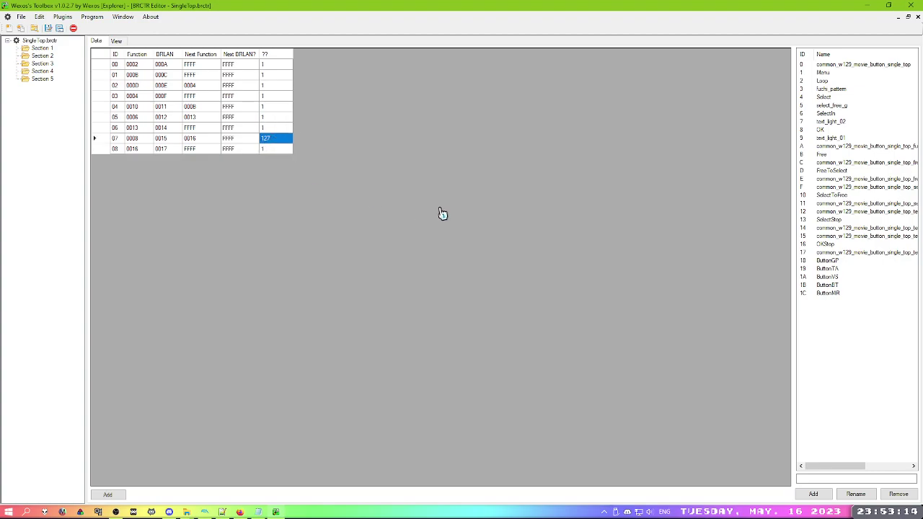
pyautogui.write('-1')
pyautogui.press('Return')
pyautogui.click(277, 139)
pyautogui.write('127')
pyautogui.press('Return')
# Test -1 again, restore 127 in row 07, and save SingleTop.brctr.
pyautogui.press('Up')
pyautogui.write('-1')
pyautogui.press('Return')
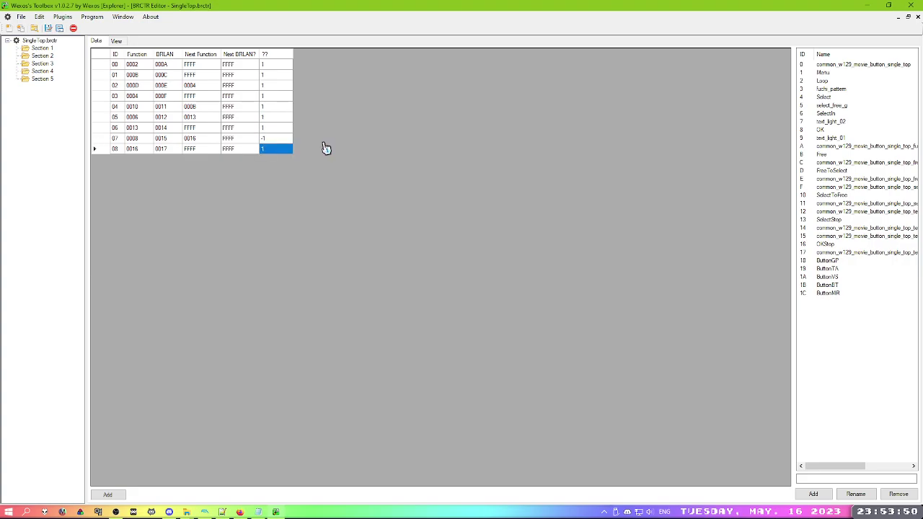
pyautogui.press('Up')
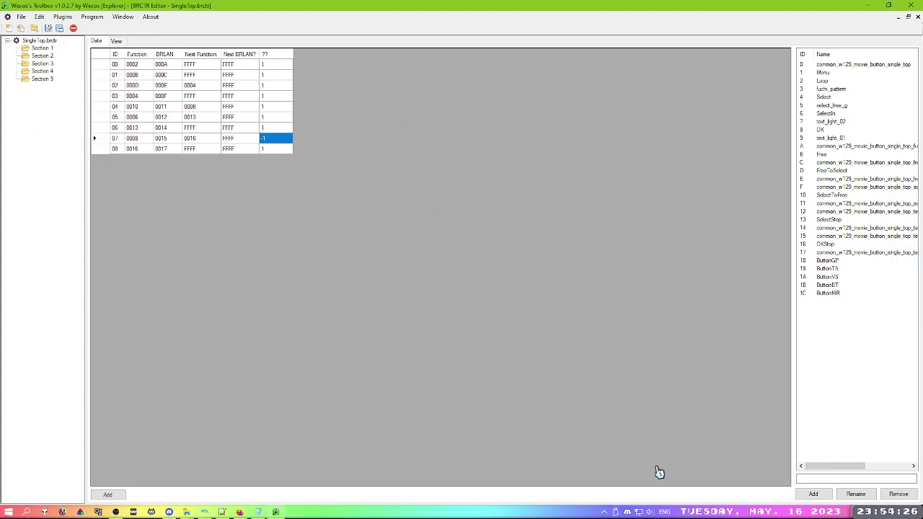
pyautogui.write('127')
pyautogui.press('Return')
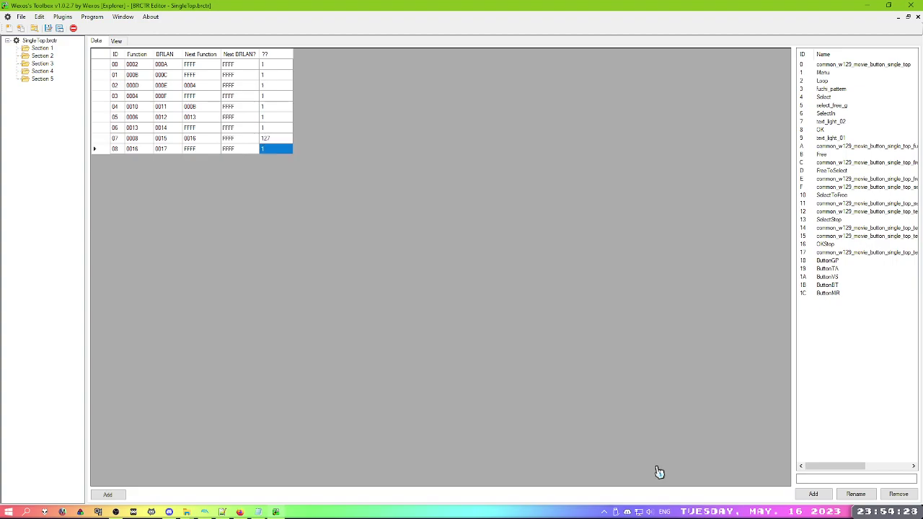
pyautogui.click(48, 28)
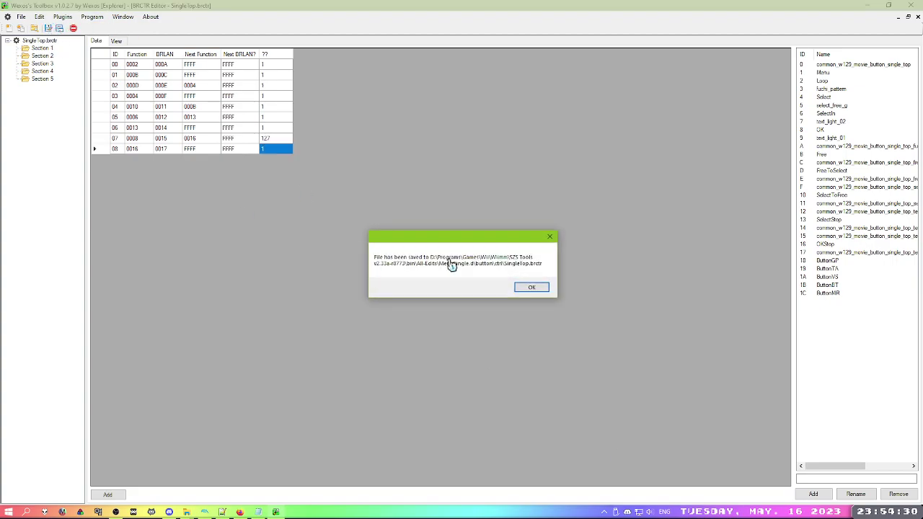
pyautogui.click(539, 286)
# Close the BRCTR editor and return to the MenuSingle.d folder in Explorer.
pyautogui.click(917, 5)
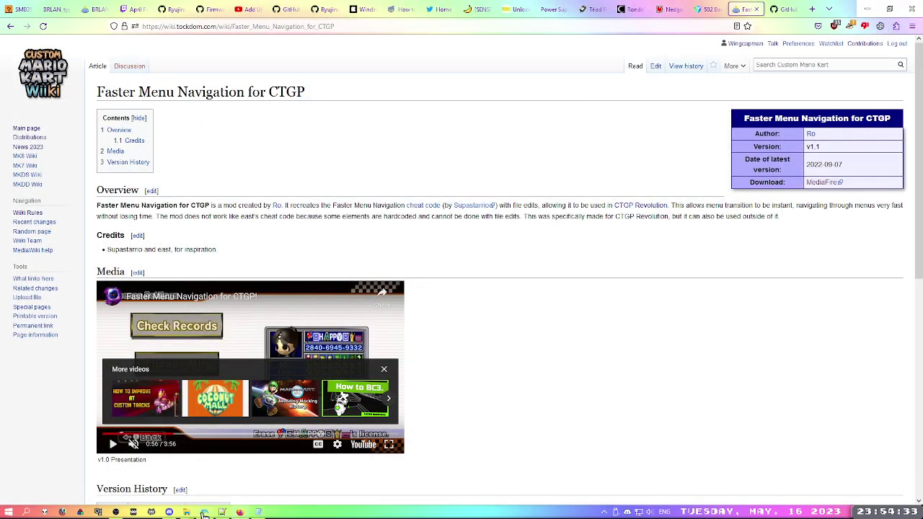
pyautogui.moveTo(205, 512)
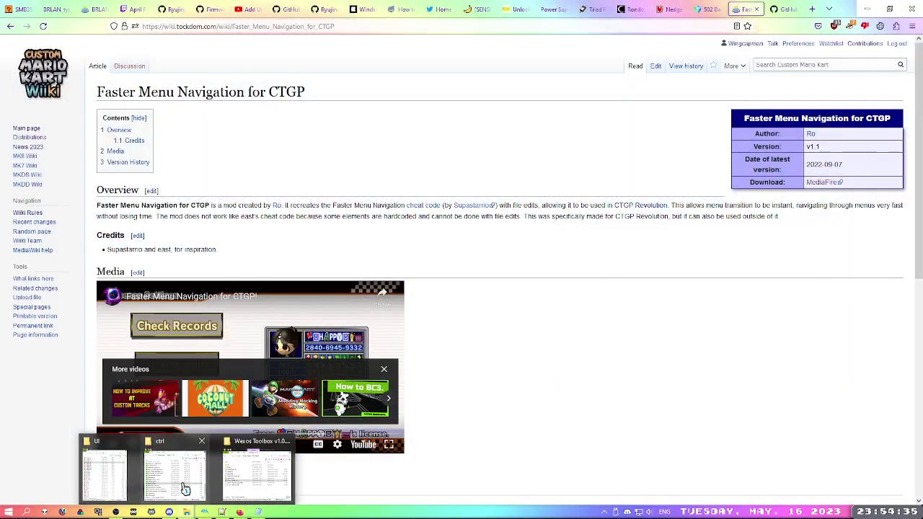
pyautogui.click(185, 487)
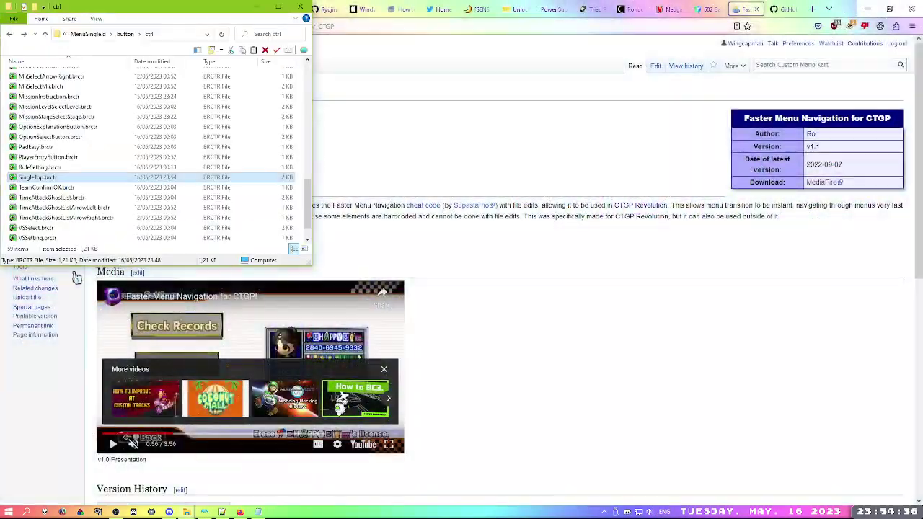
pyautogui.scroll(-1, 56, 185)
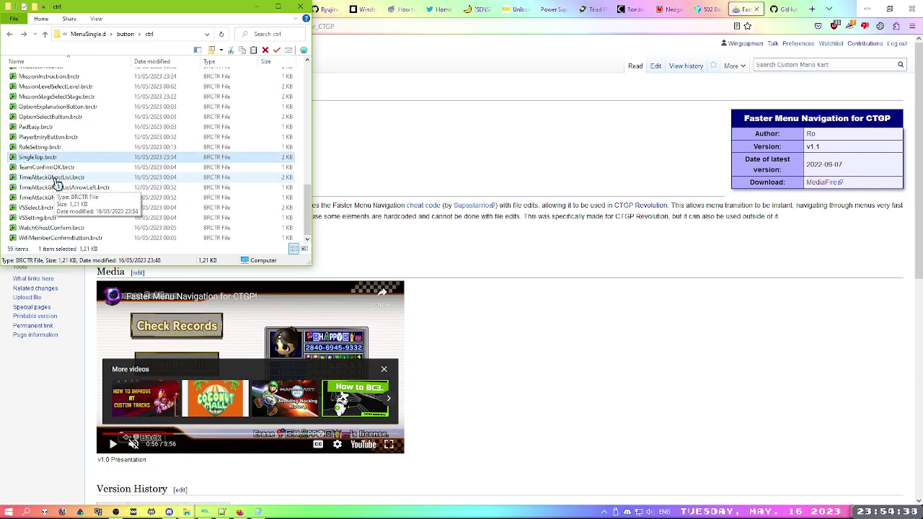
pyautogui.click(101, 36)
# Browse MenuSingle.d's control and button folders.
pyautogui.doubleClick(28, 96)
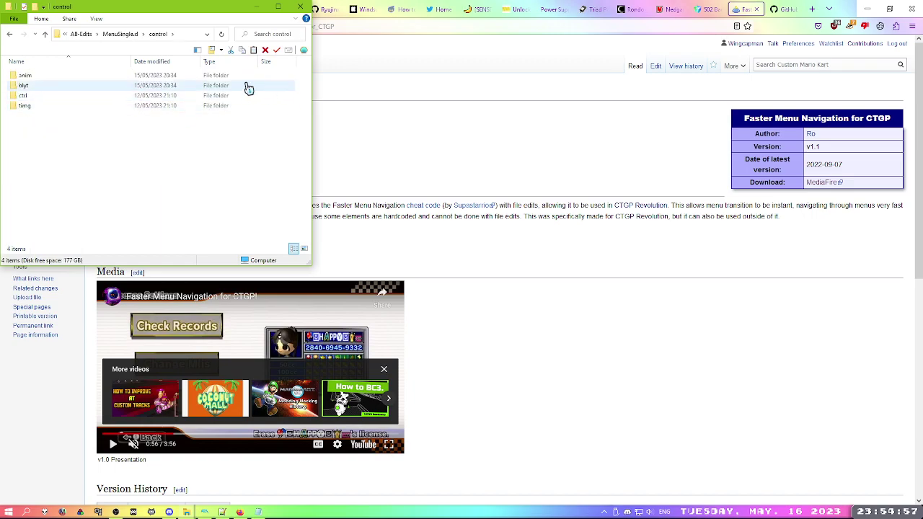
pyautogui.doubleClick(47, 97)
pyautogui.moveTo(307, 88)
pyautogui.mouseDown()
pyautogui.moveTo(319, 214)
pyautogui.moveTo(306, 168)
pyautogui.moveTo(307, 79)
pyautogui.mouseUp()
pyautogui.click(89, 34)
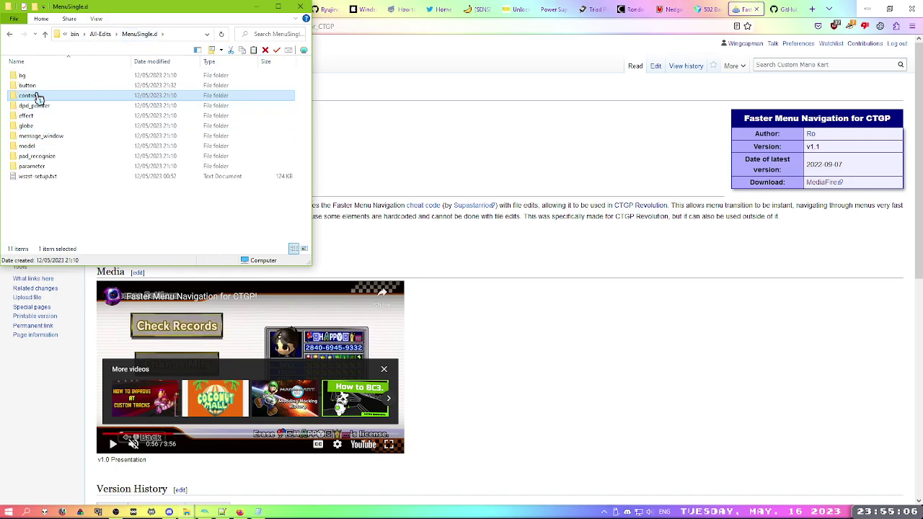
pyautogui.doubleClick(32, 96)
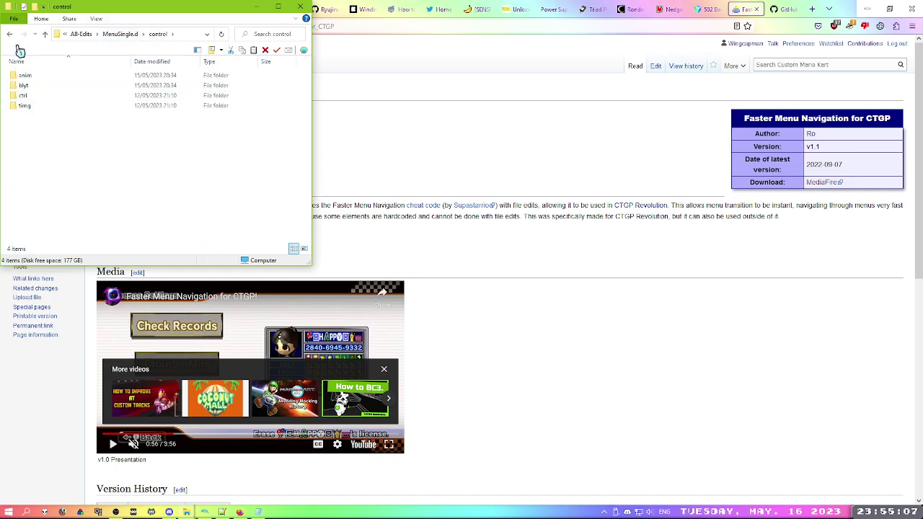
pyautogui.click(119, 34)
pyautogui.doubleClick(49, 87)
# View the .brctr files in button's ctrl folder, then go back to All-Edits.
pyautogui.click(119, 34)
pyautogui.doubleClick(28, 87)
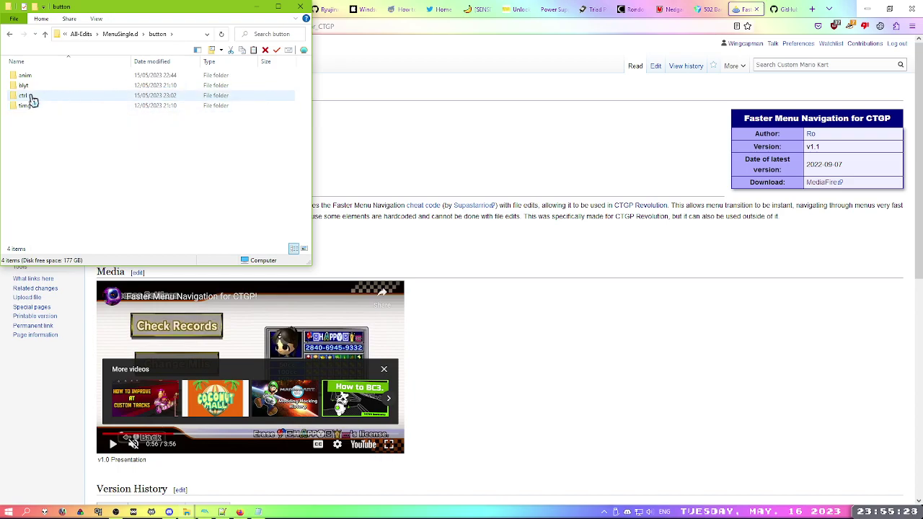
pyautogui.doubleClick(165, 98)
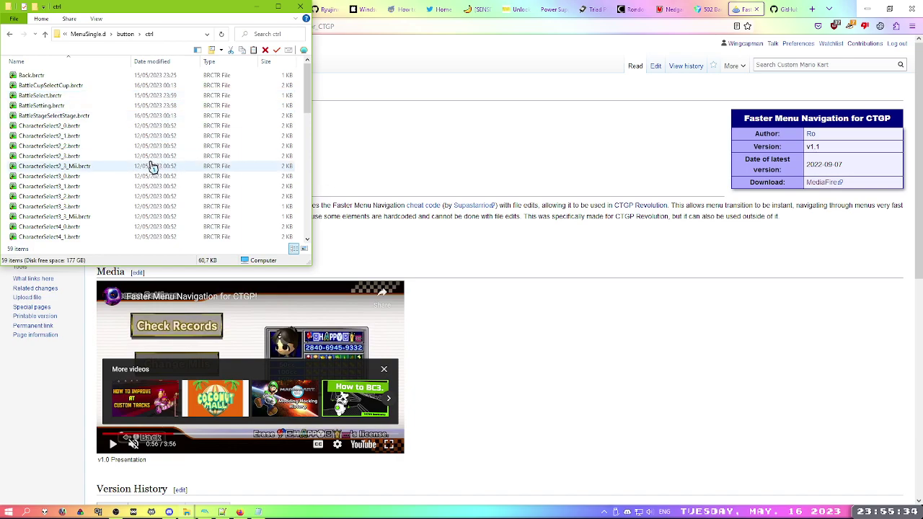
pyautogui.scroll(-14, 158, 160)
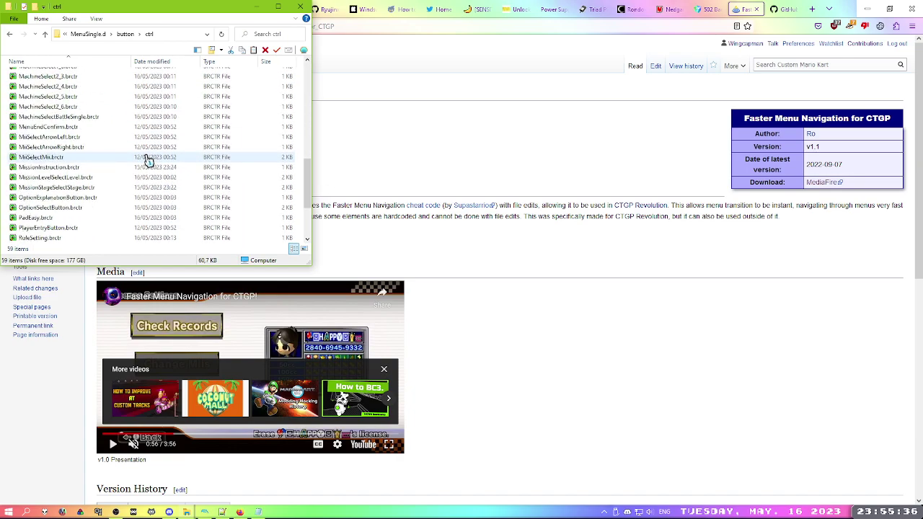
pyautogui.click(90, 34)
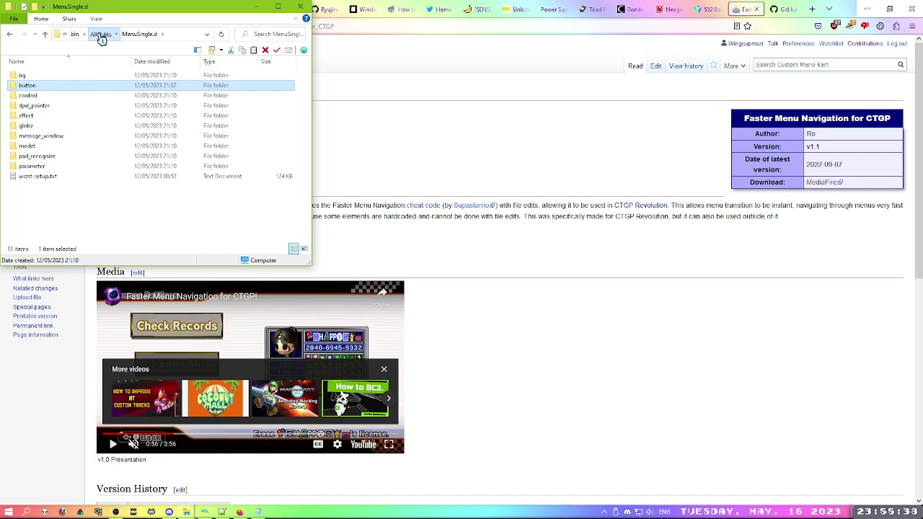
pyautogui.click(99, 34)
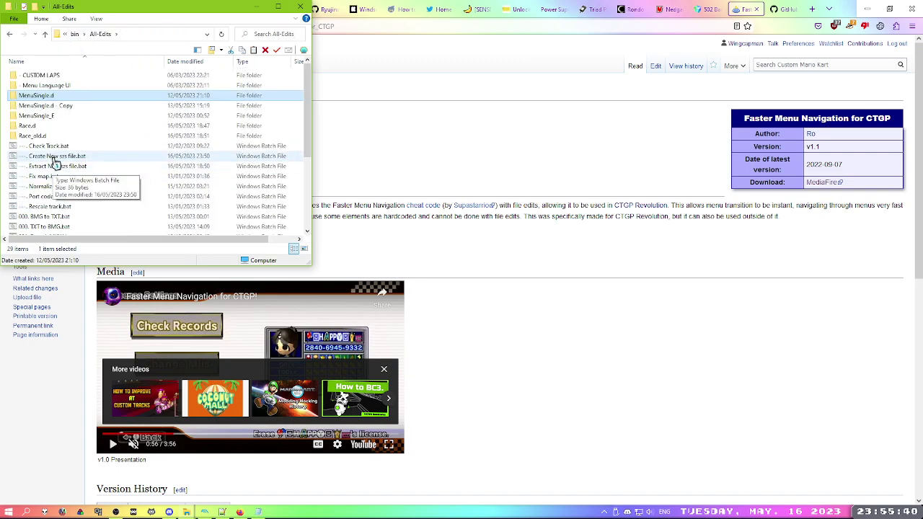
# Run Create New szs file.bat to rebuild MenuSingle.szs and select the result.
pyautogui.doubleClick(58, 158)
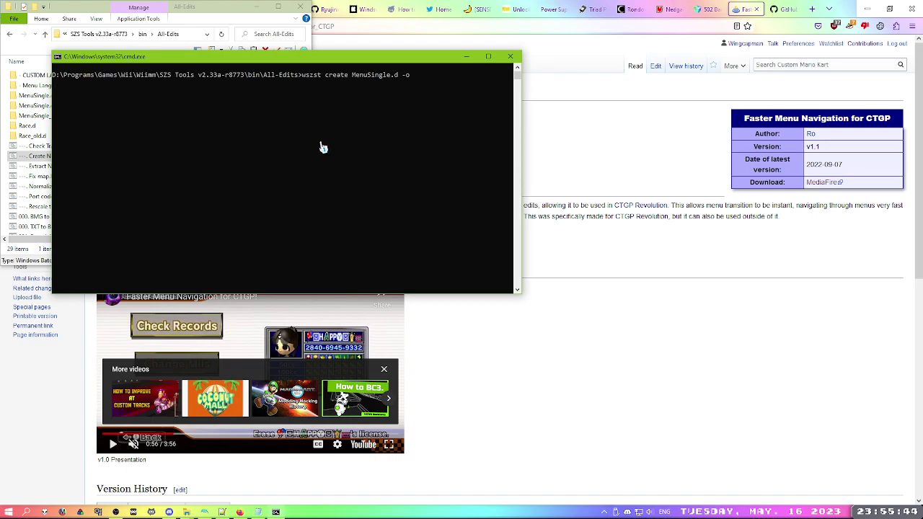
pyautogui.press('Return')
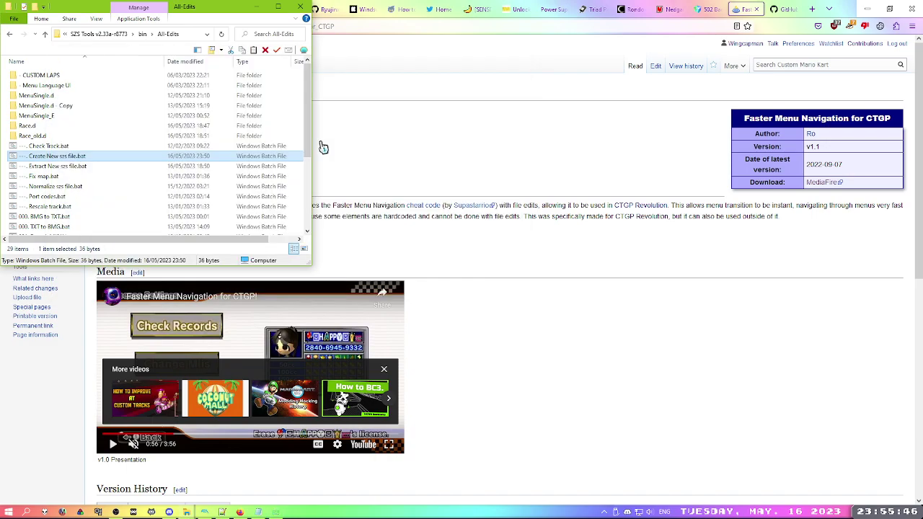
pyautogui.scroll(-4, 43, 195)
pyautogui.click(42, 191)
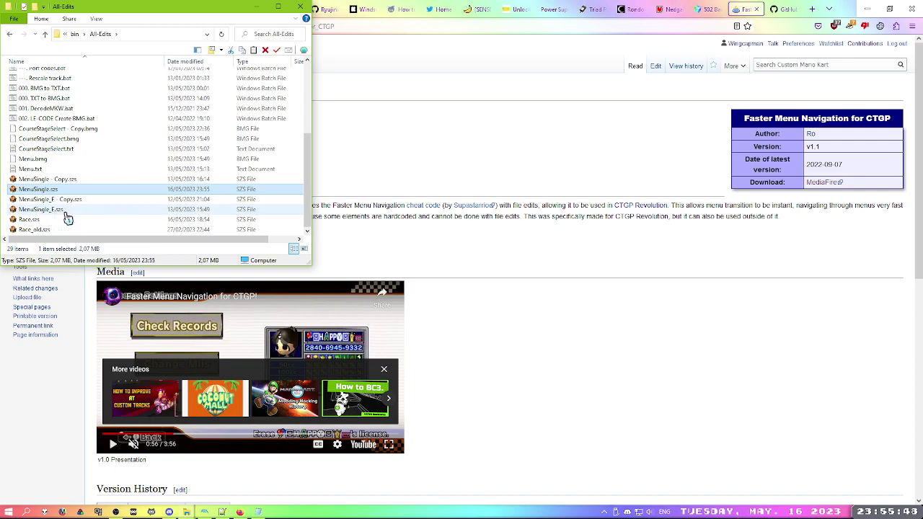
# Copy MenuSingle.szs into the Scene UI folder, replacing the old file.
pyautogui.moveTo(153, 497)
pyautogui.click(104, 473)
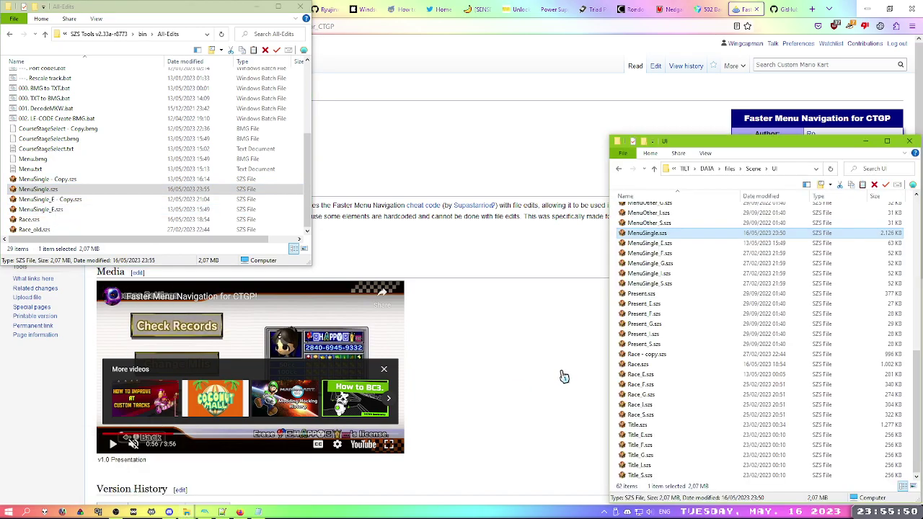
pyautogui.hotkey('ctrl', 'v')
pyautogui.click(450, 185)
pyautogui.click(220, 511)
# Boot Mario Kart Wii and open Single Player, Grand Prix and VS Race to check the menu animations.
pyautogui.doubleClick(848, 141)
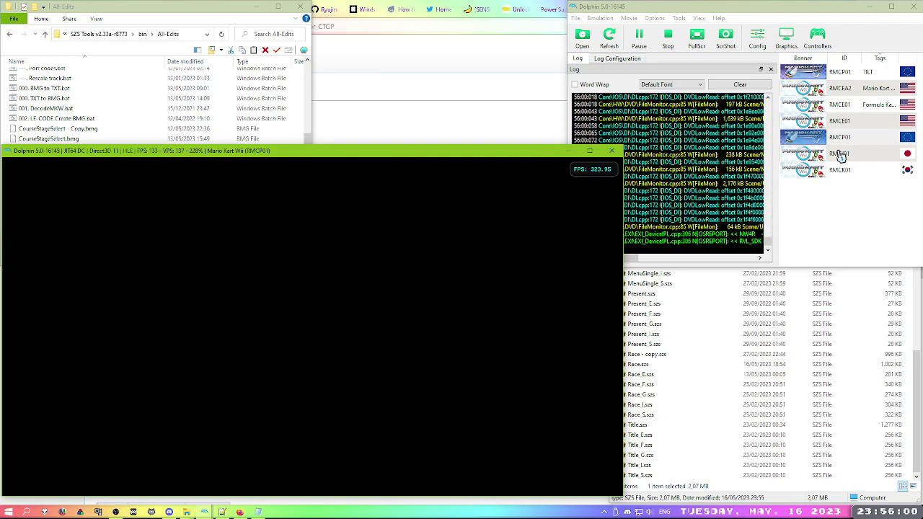
pyautogui.press('x')
pyautogui.press('Down')
pyautogui.press('Up')
pyautogui.press('x')
pyautogui.press('z')
pyautogui.press('Down')
pyautogui.press('Down')
pyautogui.press('x')
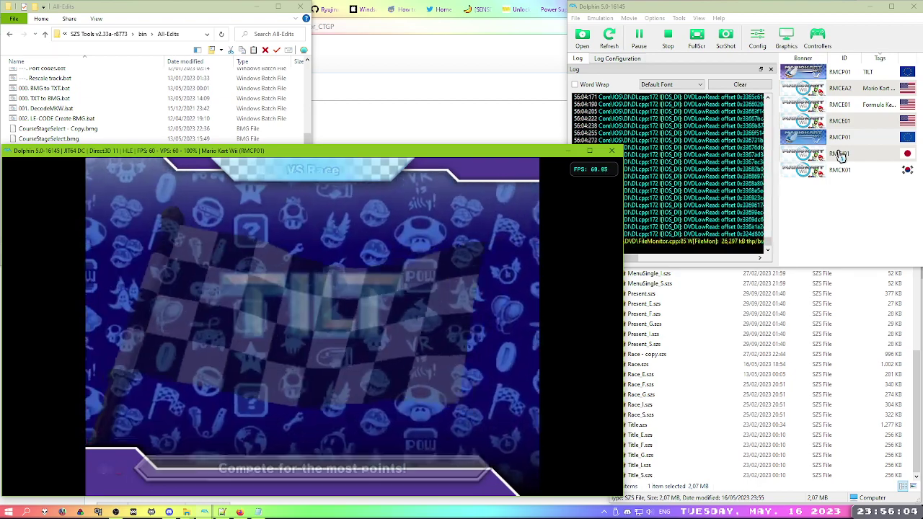
pyautogui.press('z')
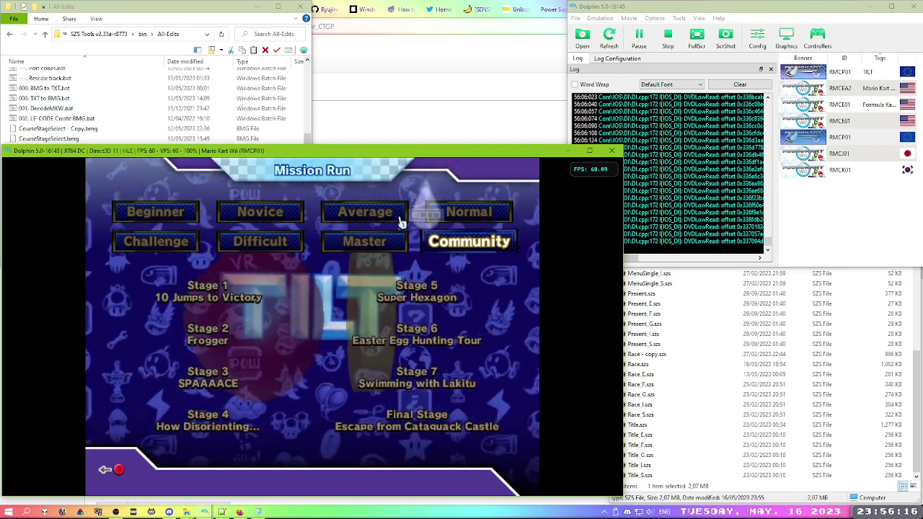
# Back out of Mission Run and Battle to Single Player, then return to the wiki page.
pyautogui.rightClick(236, 275)
pyautogui.click(461, 335)
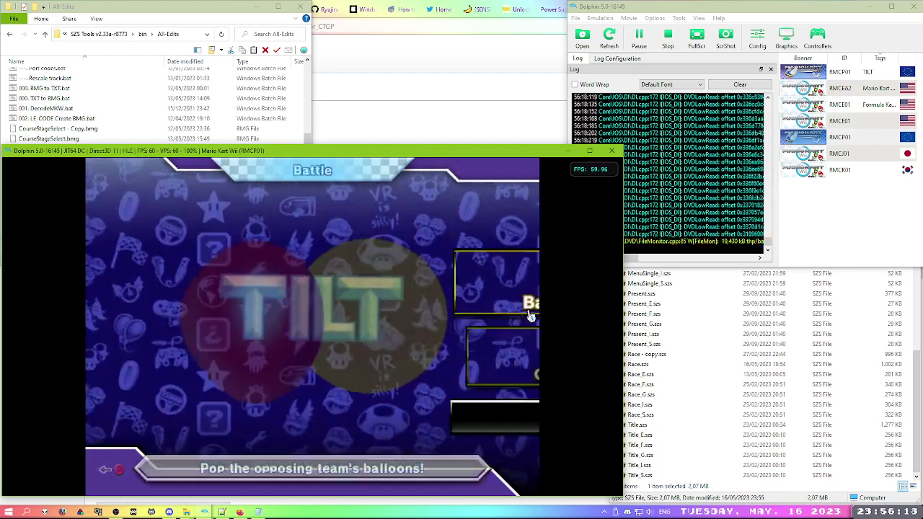
pyautogui.rightClick(530, 315)
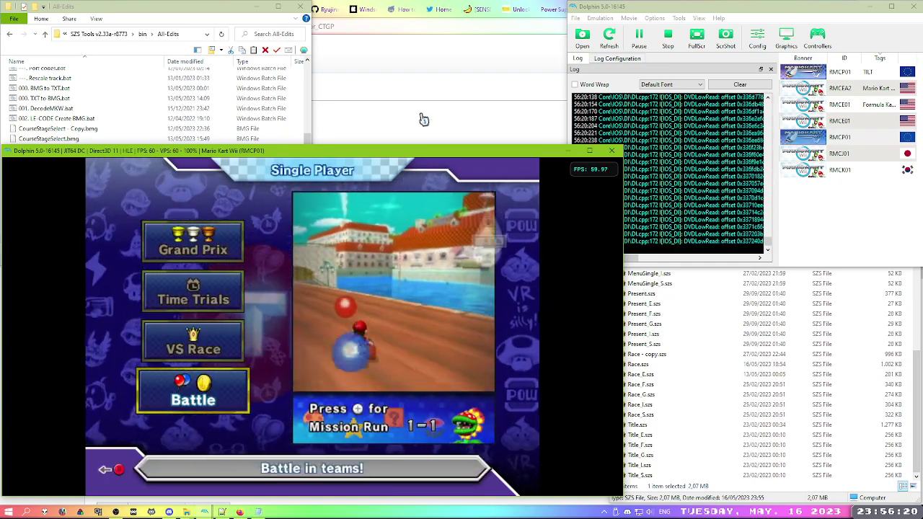
pyautogui.click(411, 85)
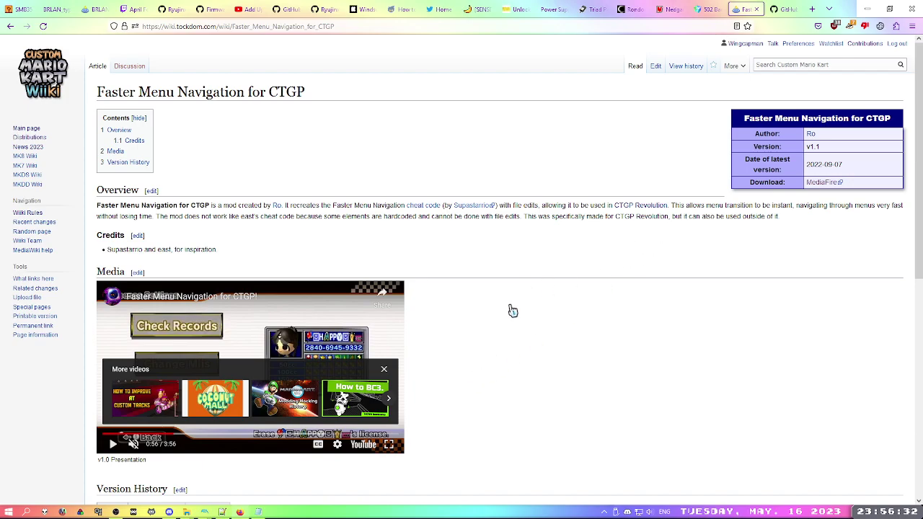
# Dismiss the 'More videos' overlay on the Faster Menu Navigation video.
pyautogui.click(384, 370)
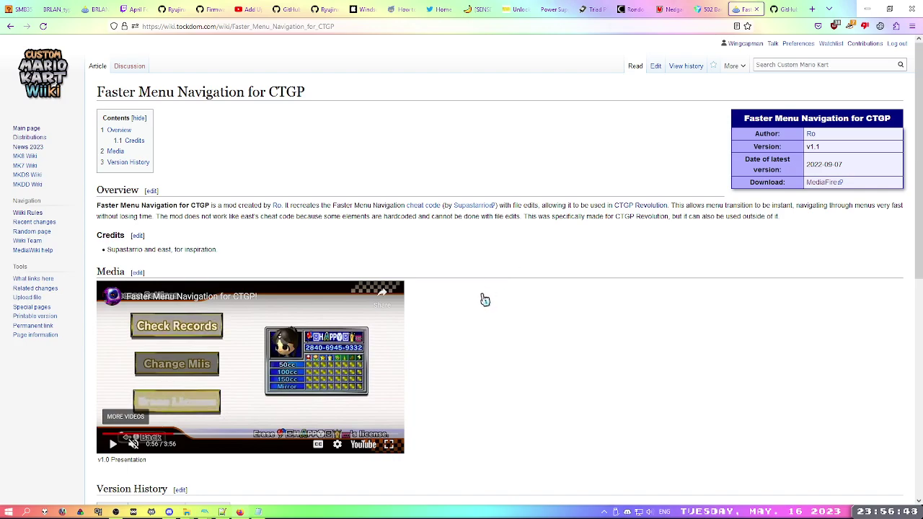
# In SingleTop.brctr.json5, inspect the OK animation speed of 127.0 on line 86.
pyautogui.click(221, 511)
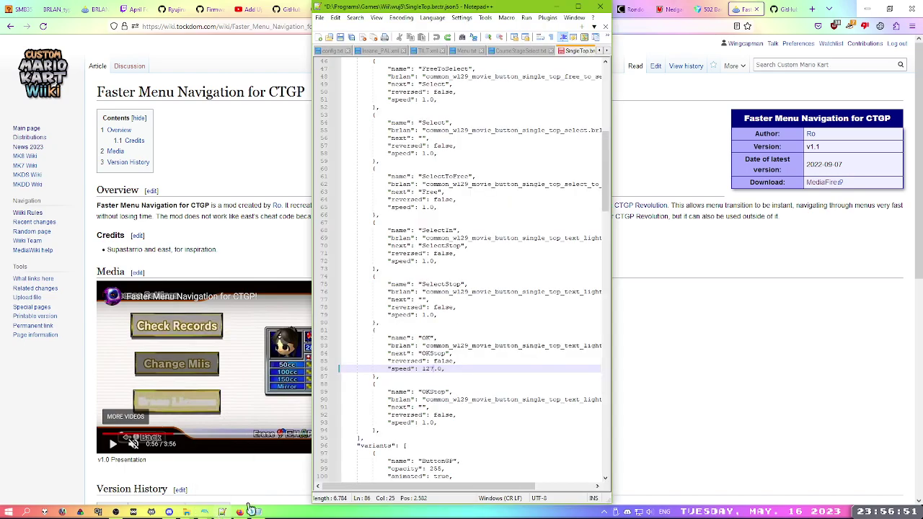
pyautogui.moveTo(445, 369); pyautogui.dragTo(420, 369)
pyautogui.click(480, 376)
pyautogui.click(428, 369)
pyautogui.moveTo(423, 369); pyautogui.dragTo(431, 369)
pyautogui.click(441, 373)
pyautogui.moveTo(445, 369); pyautogui.dragTo(409, 369)
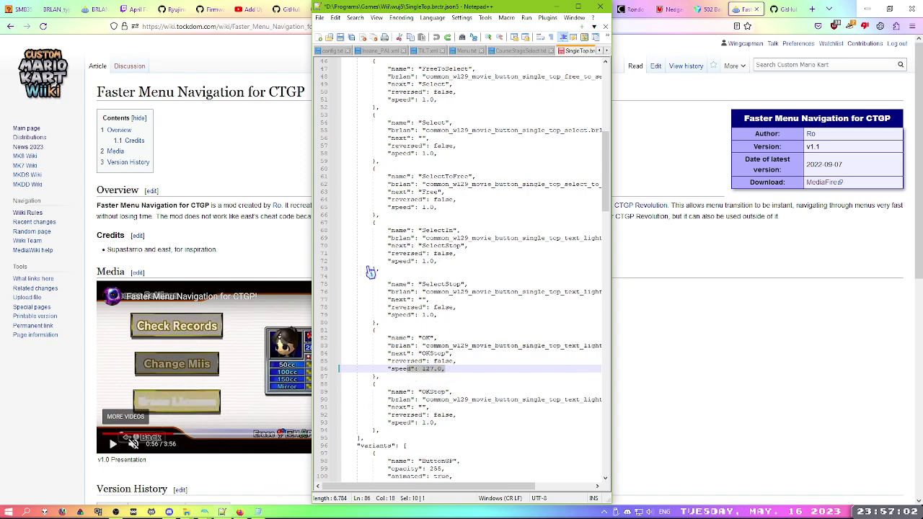
pyautogui.click(436, 372)
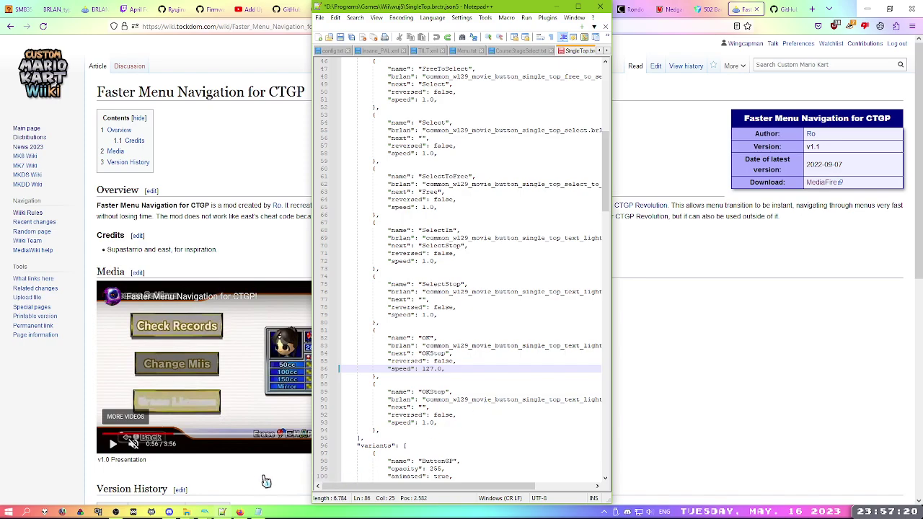
# Stop the running Mario Kart Wii emulation in Dolphin.
pyautogui.click(220, 512)
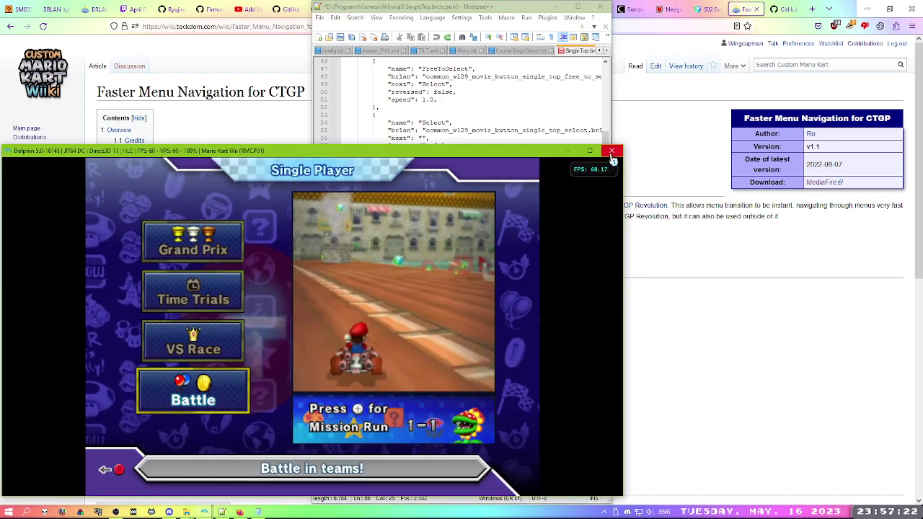
pyautogui.press('Escape')
pyautogui.click(313, 331)
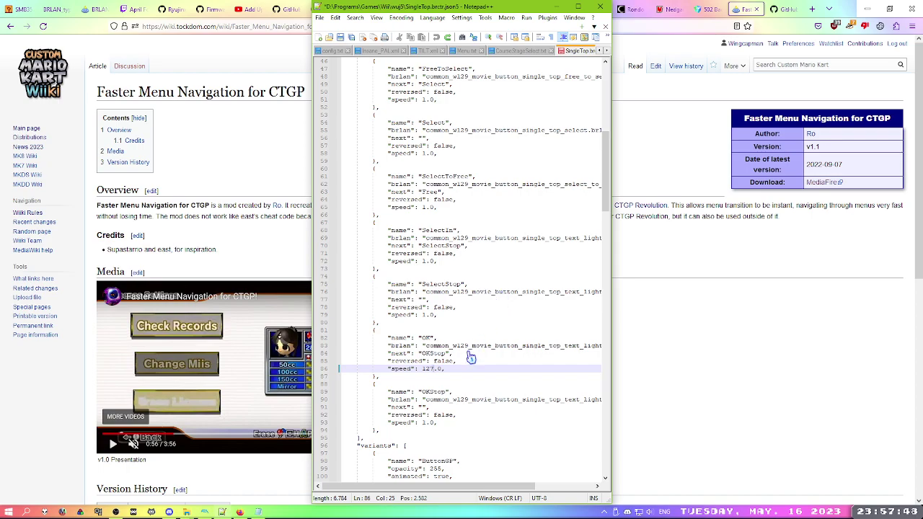
# Bring SingleTop.brctr.json5 forward and scroll to the OK animation section.
pyautogui.moveTo(204, 513)
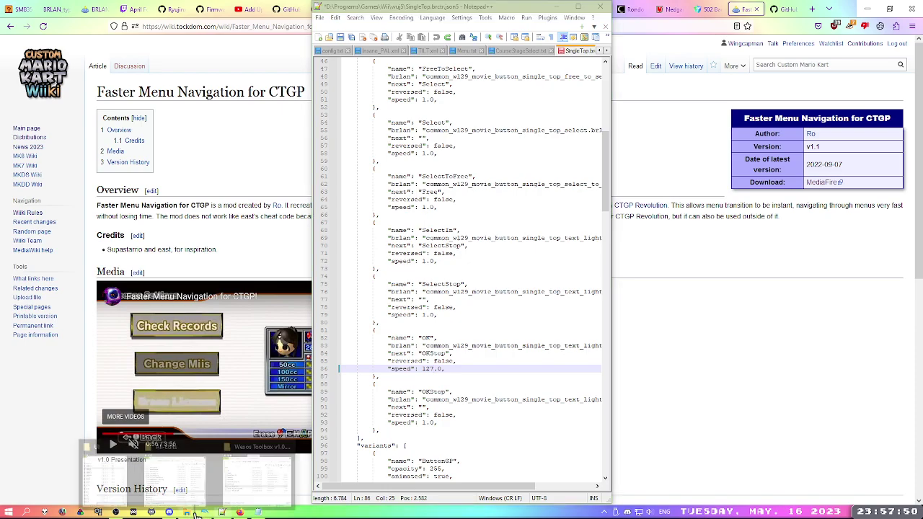
pyautogui.click(165, 472)
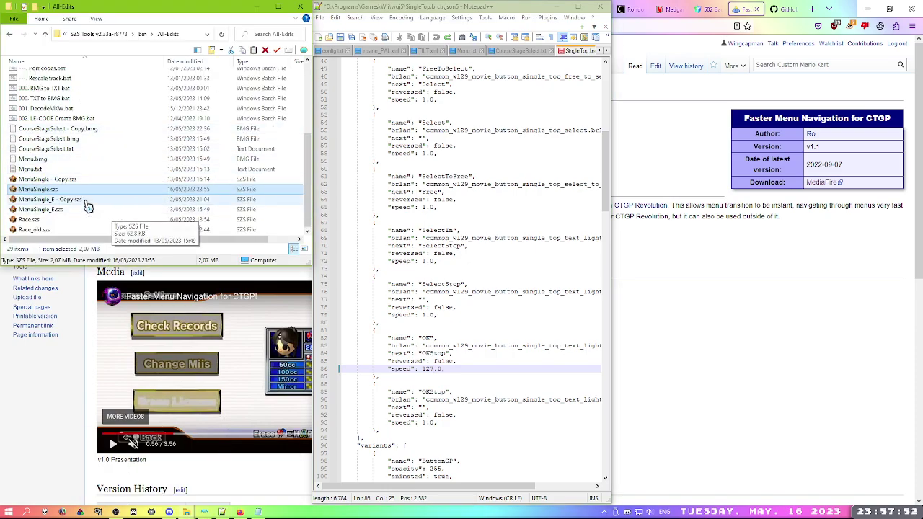
pyautogui.scroll(2, 137, 216)
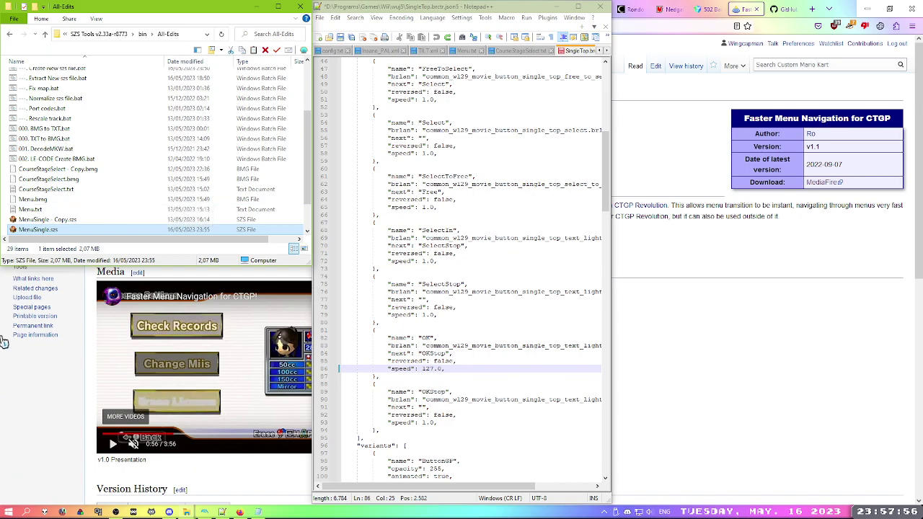
pyautogui.scroll(3, 42, 191)
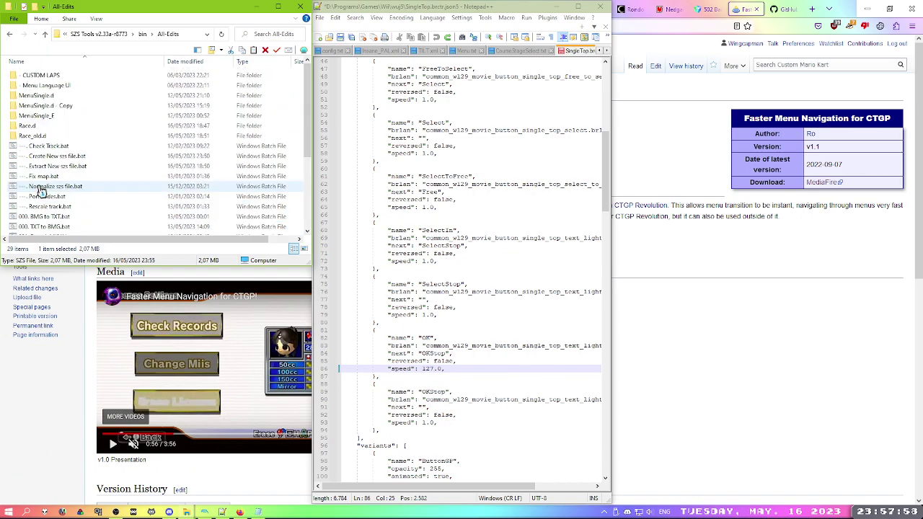
pyautogui.scroll(-3, 42, 192)
pyautogui.scroll(3, 62, 209)
pyautogui.scroll(-2, 93, 207)
pyautogui.scroll(-2, 92, 208)
pyautogui.scroll(2, 93, 208)
pyautogui.scroll(-2, 88, 211)
pyautogui.click(432, 246)
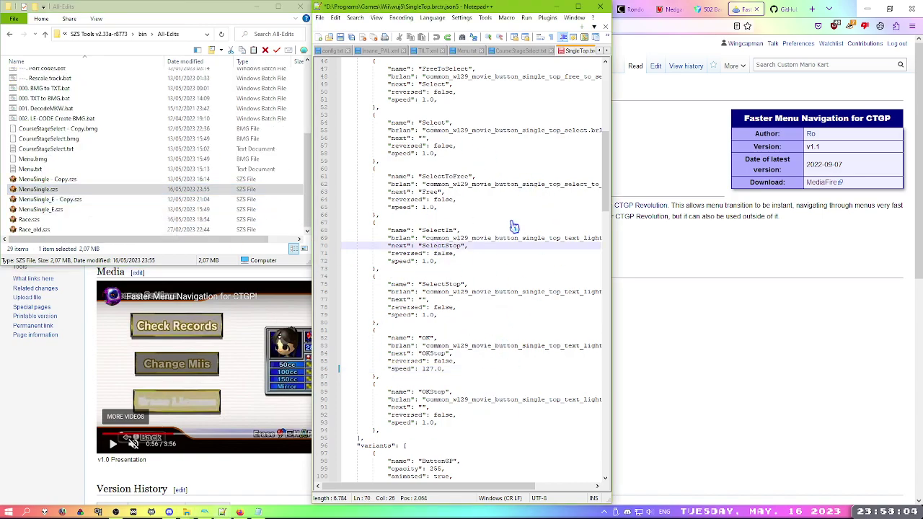
# Retype the speed value on line 86, save SingleTop.brctr.json5, and bring up OBS Studio.
pyautogui.click(437, 371)
pyautogui.click(445, 376)
pyautogui.doubleClick(426, 369)
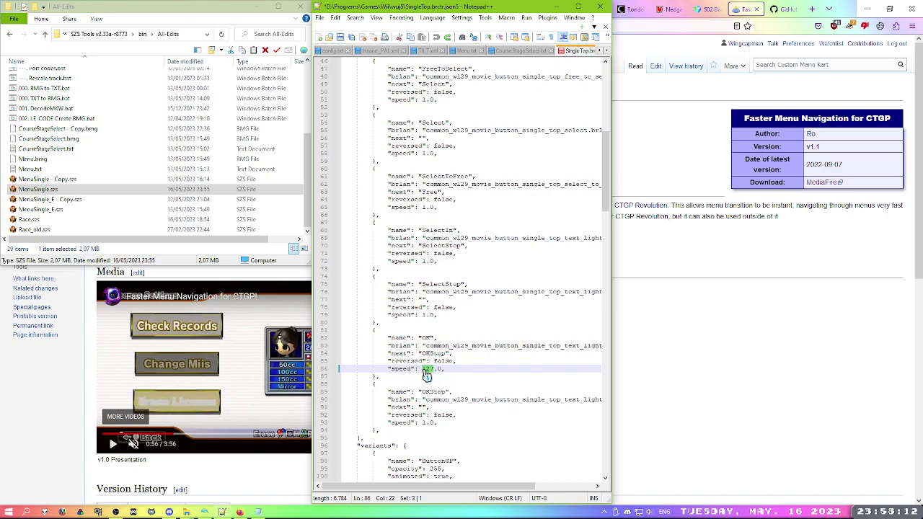
pyautogui.write('1')
pyautogui.hotkey('ctrl', 's')
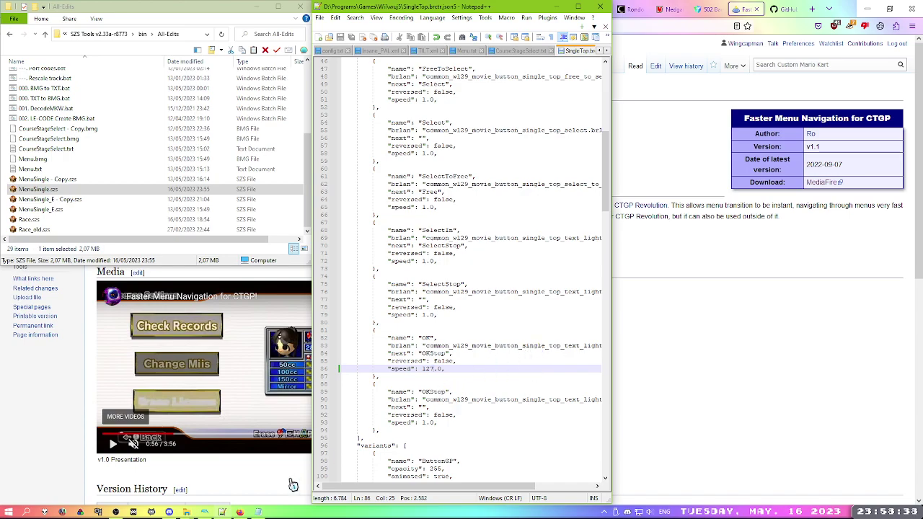
pyautogui.click(115, 511)
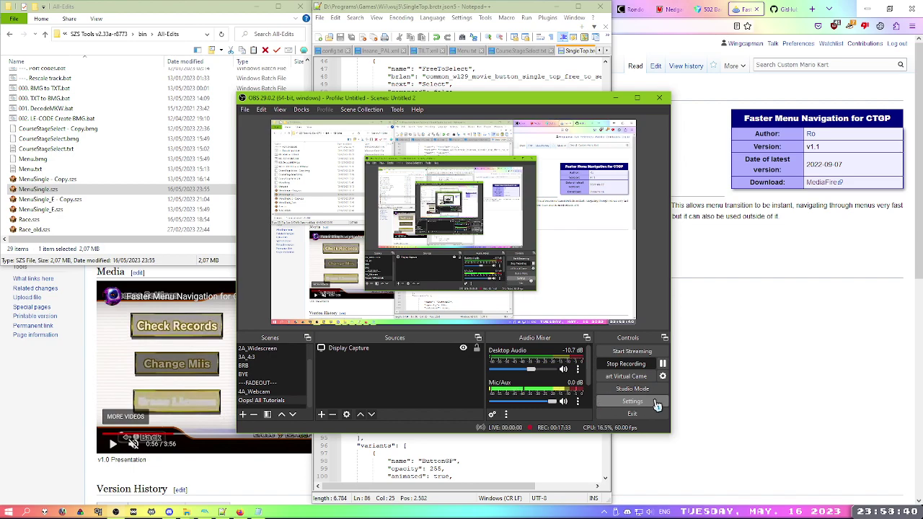